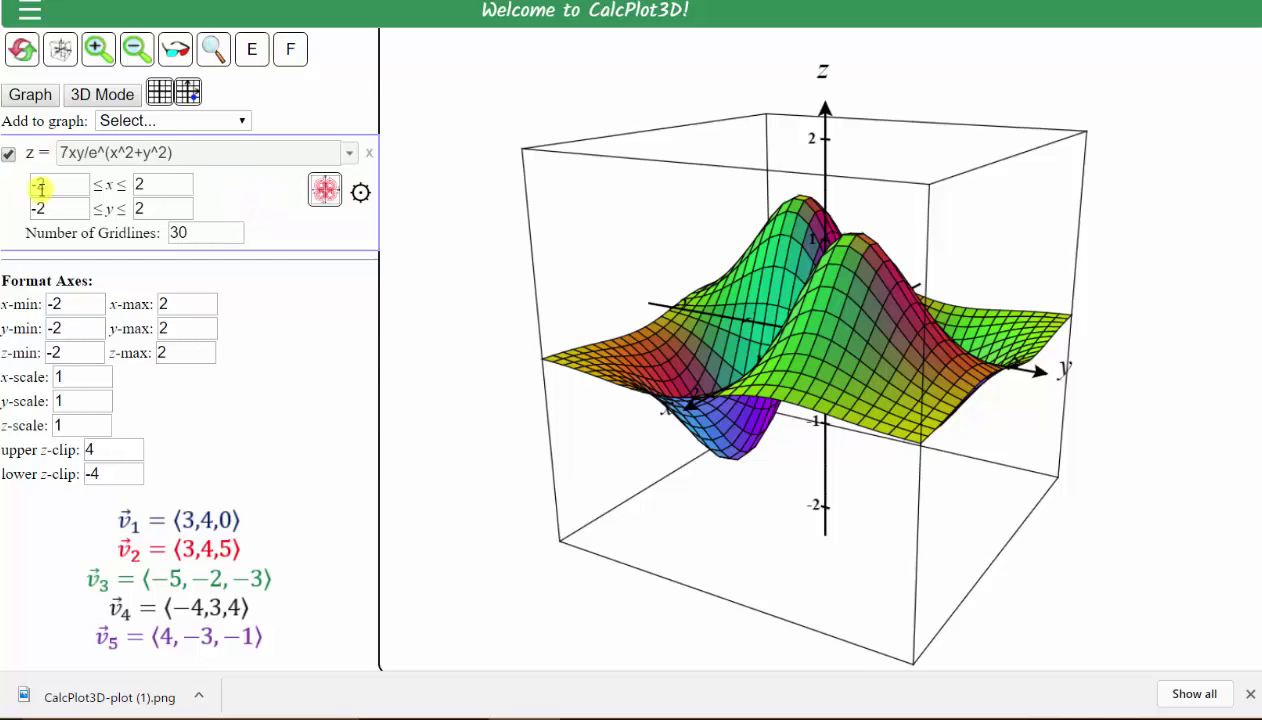
Remove the surface function from the graph and add a vector with components <3,4,0>.
left_click(369, 154)
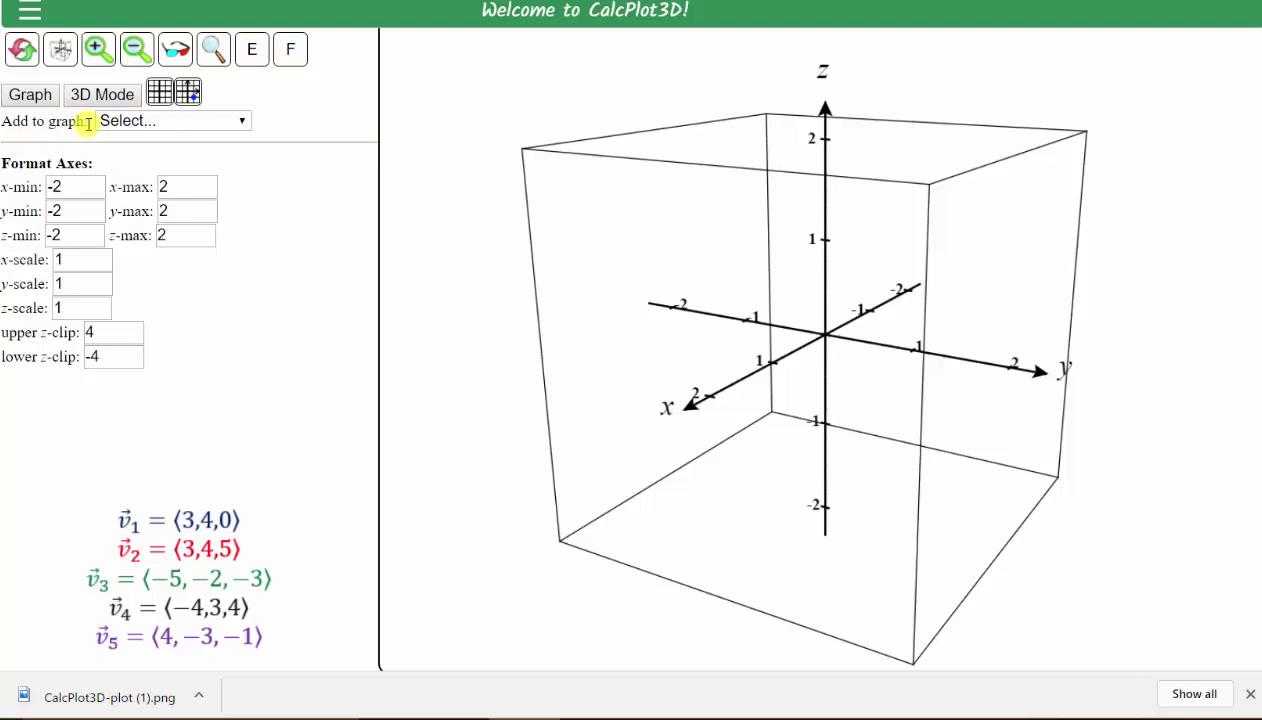
left_click(240, 122)
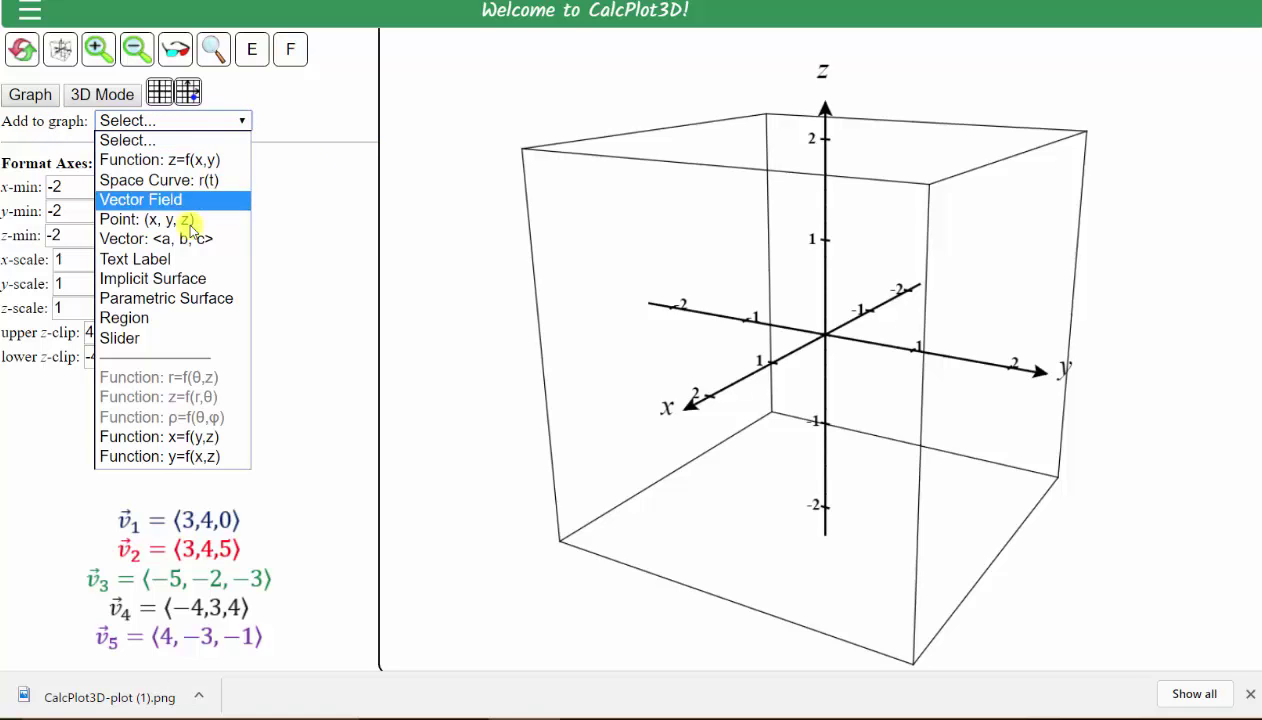
left_click(186, 238)
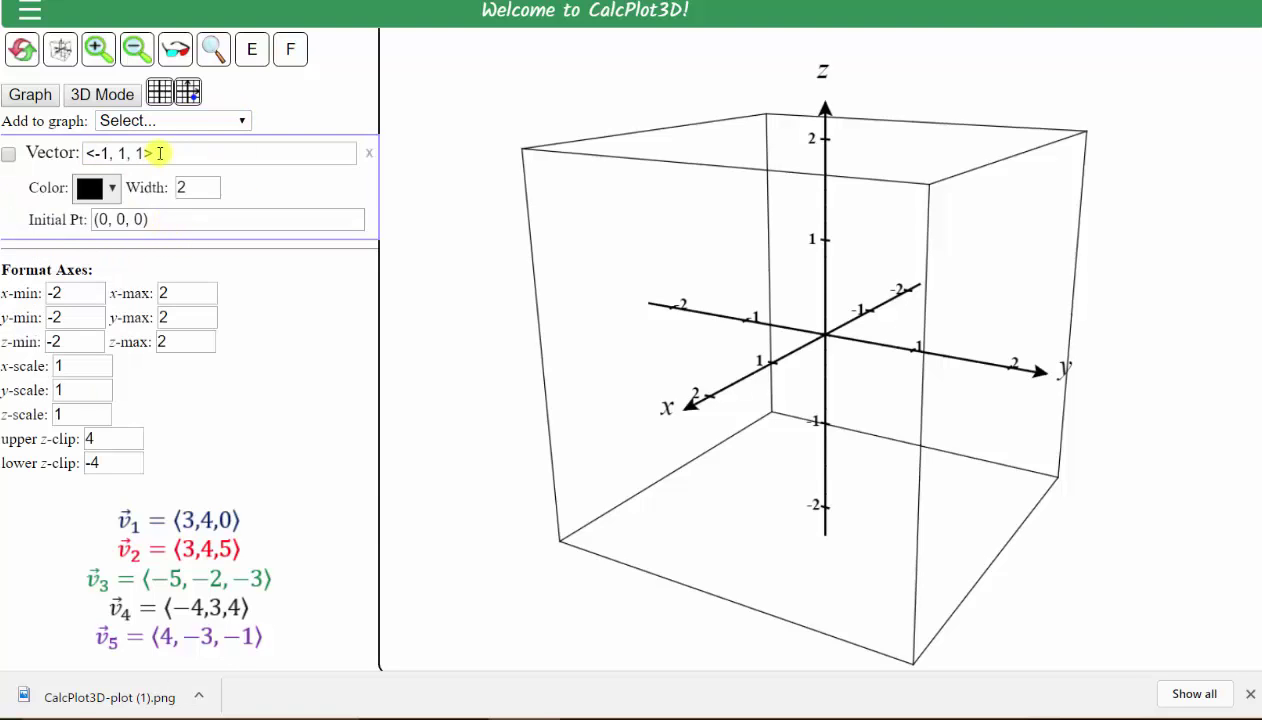
left_click_drag(160, 152, 57, 157)
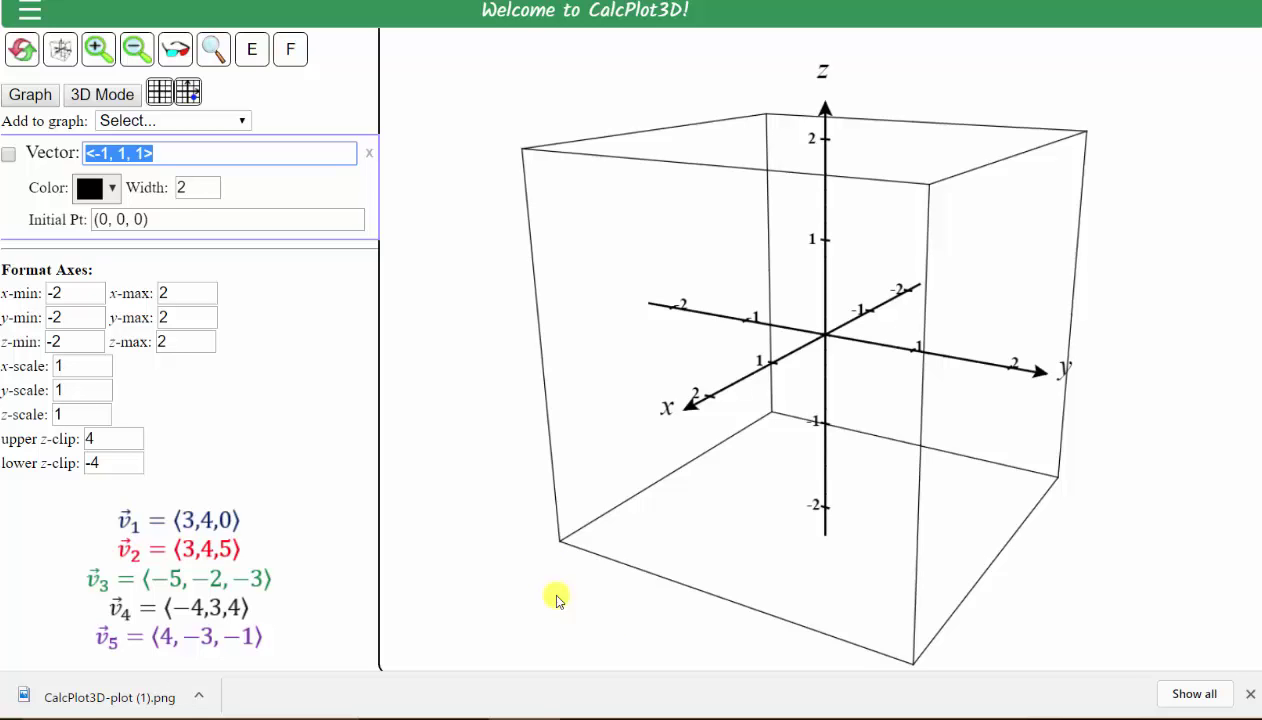
type("<3,4,0>")
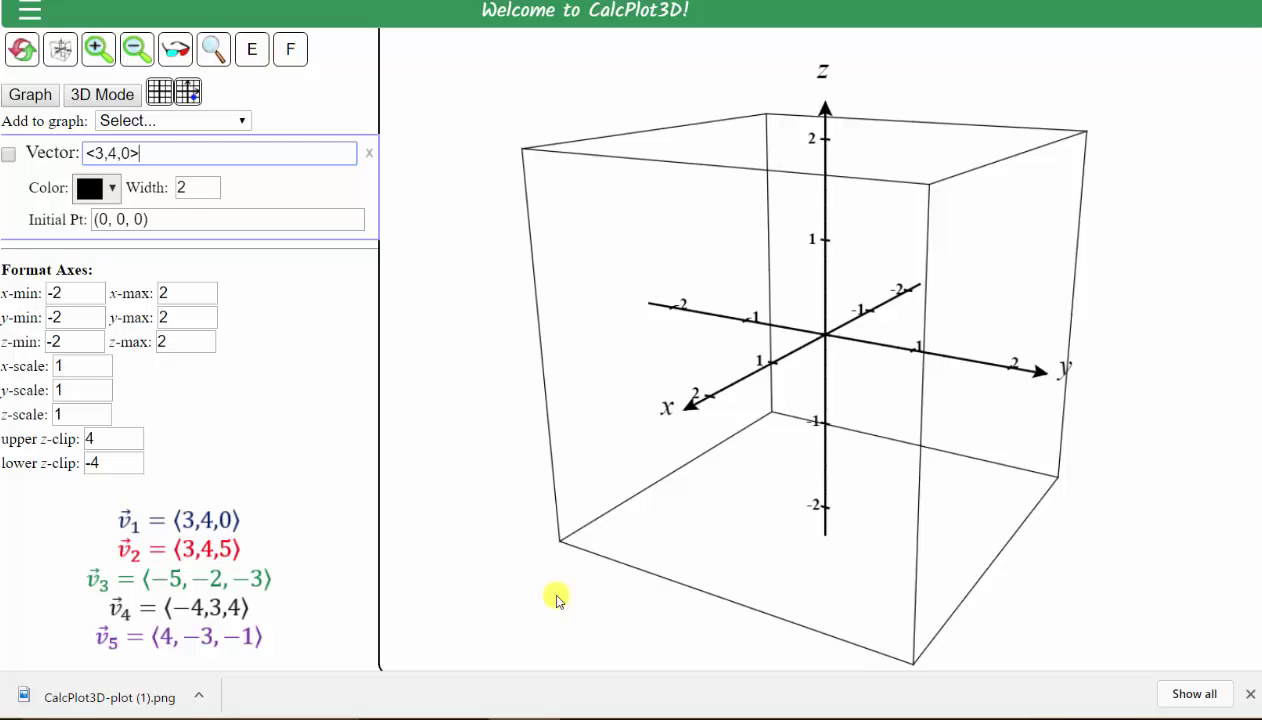
Format the <3,4,0> vector in blue with a width of 4 and plot it.
left_click(101, 190)
left_click(188, 246)
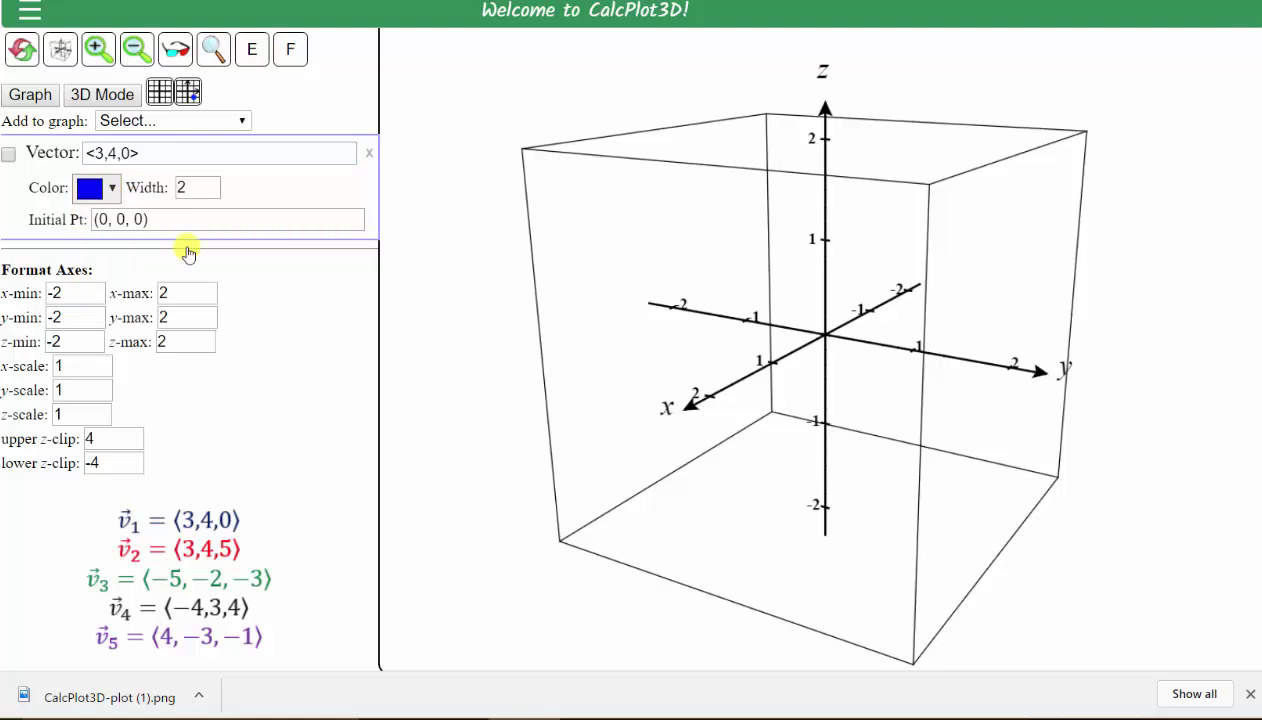
double_click(183, 187)
type("4")
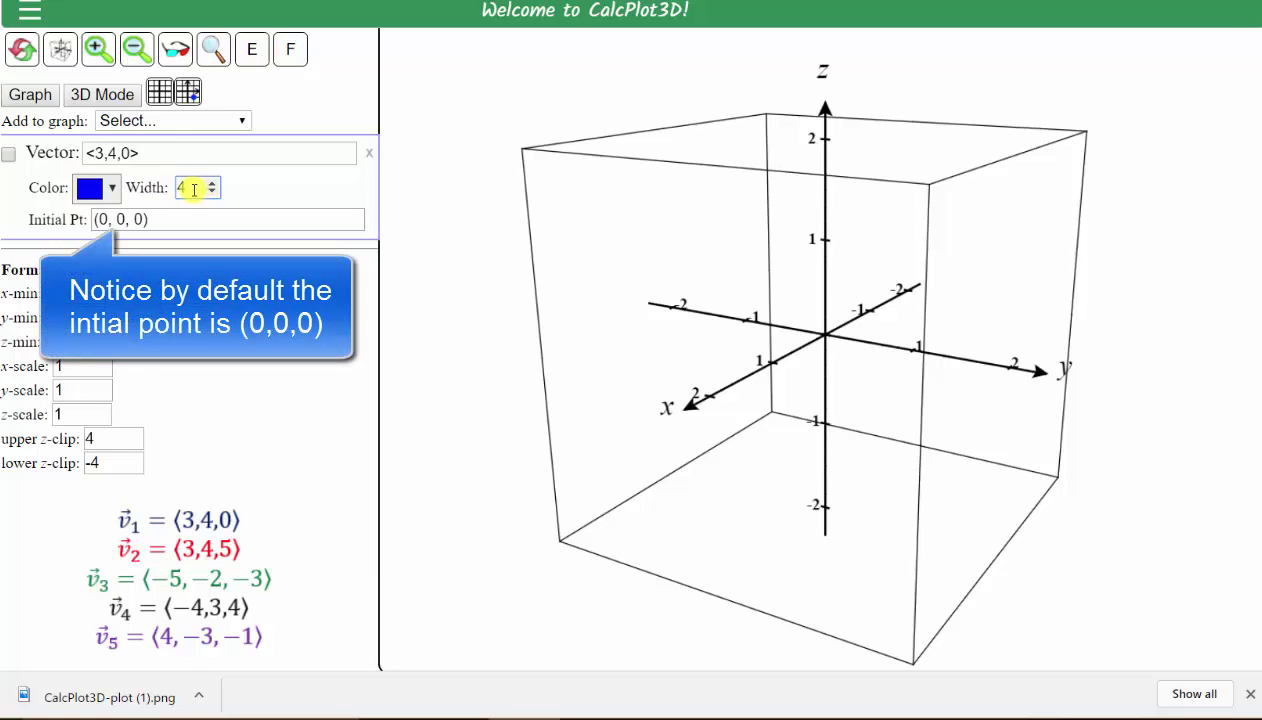
left_click(38, 95)
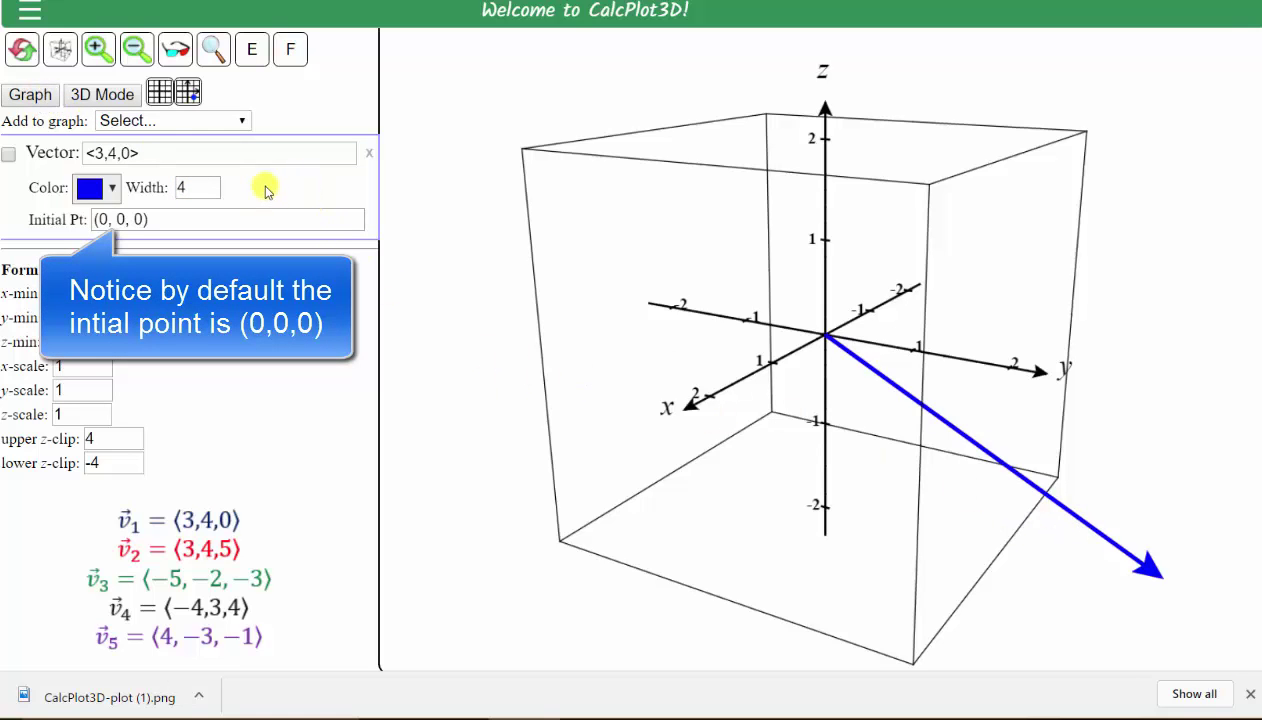
left_click(8, 154)
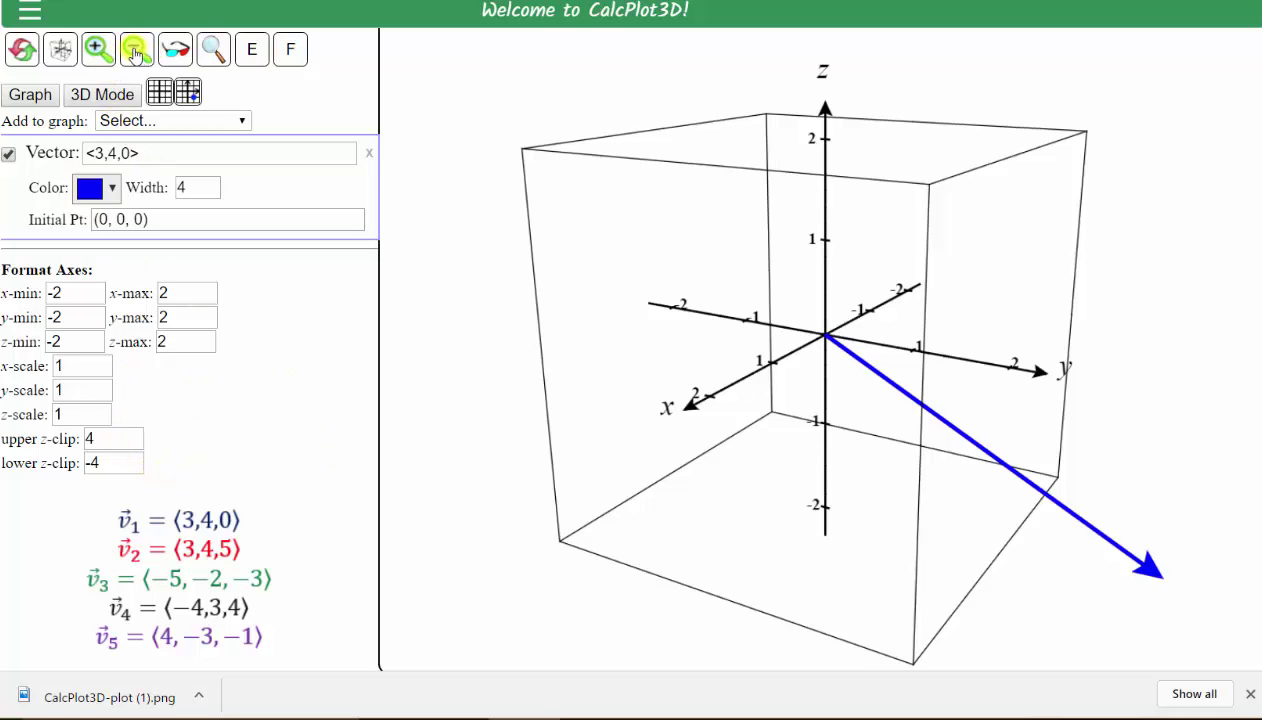
Zoom the plot out two levels so that the x, y and z axes each run from -8 to 8.
left_click(138, 53)
left_click(138, 53)
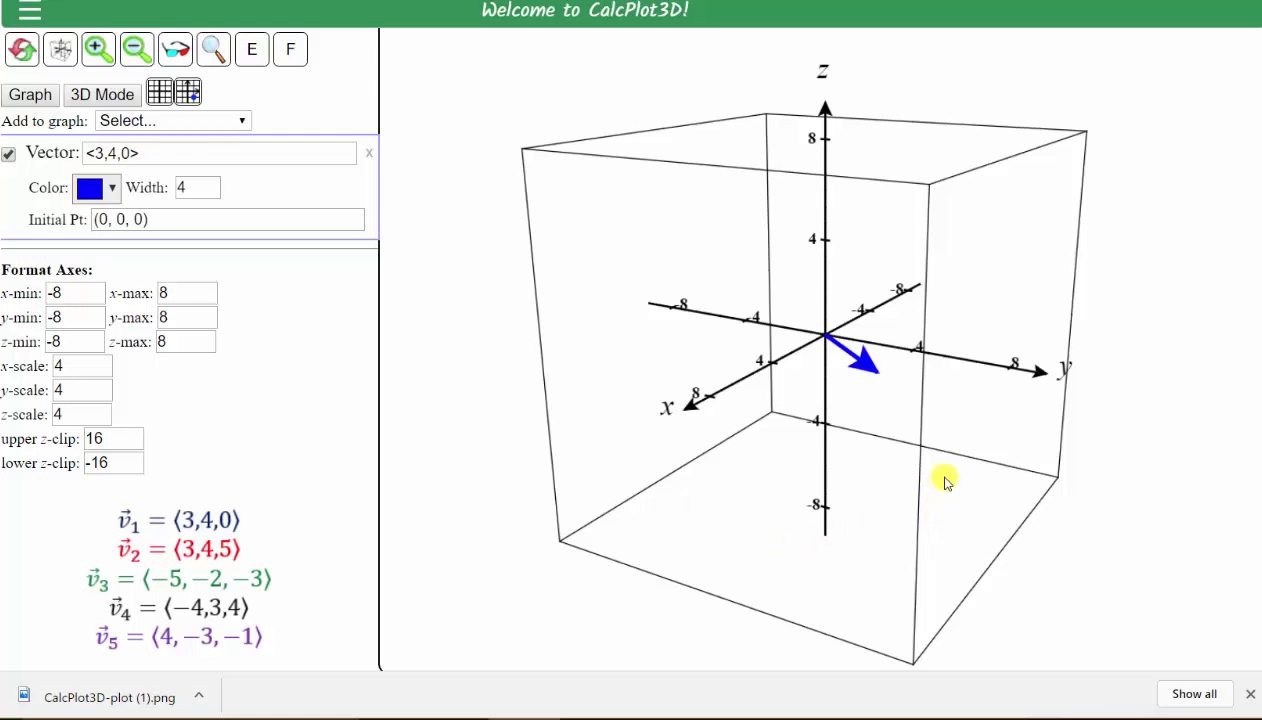
left_click_drag(946, 481, 315, 360)
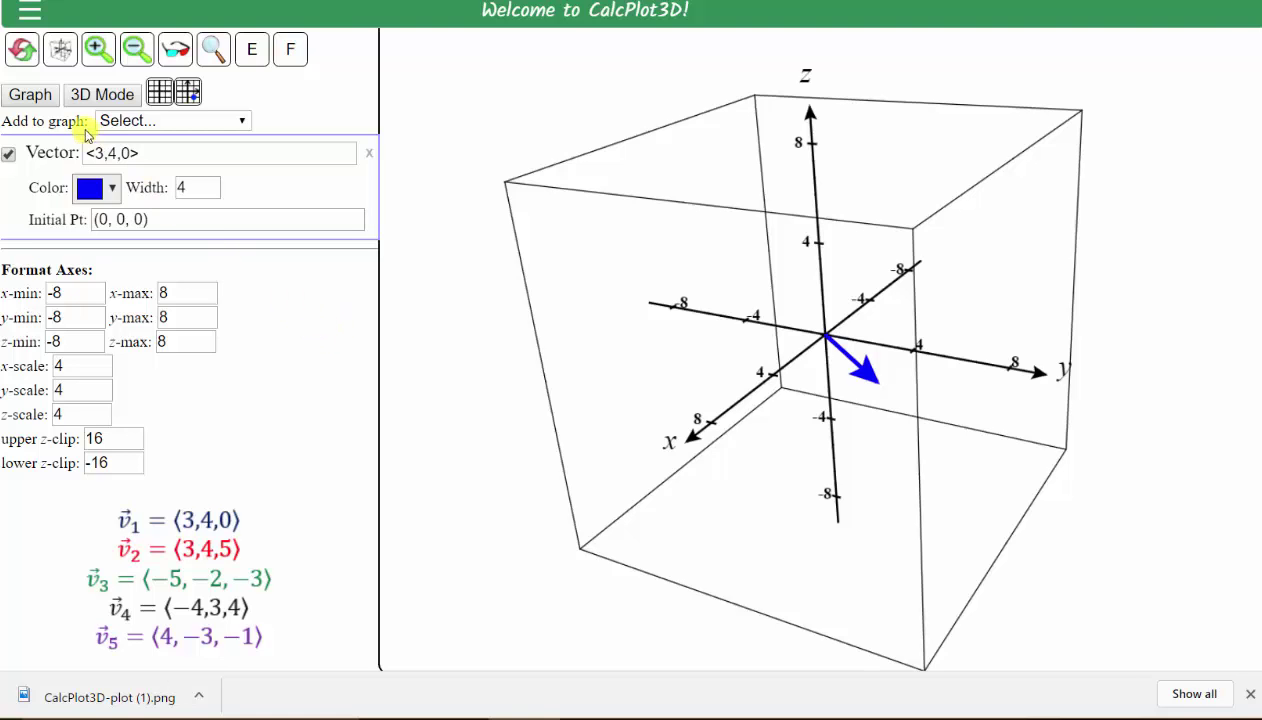
Add a second vector to the graph with components <3,4,5>.
left_click(245, 121)
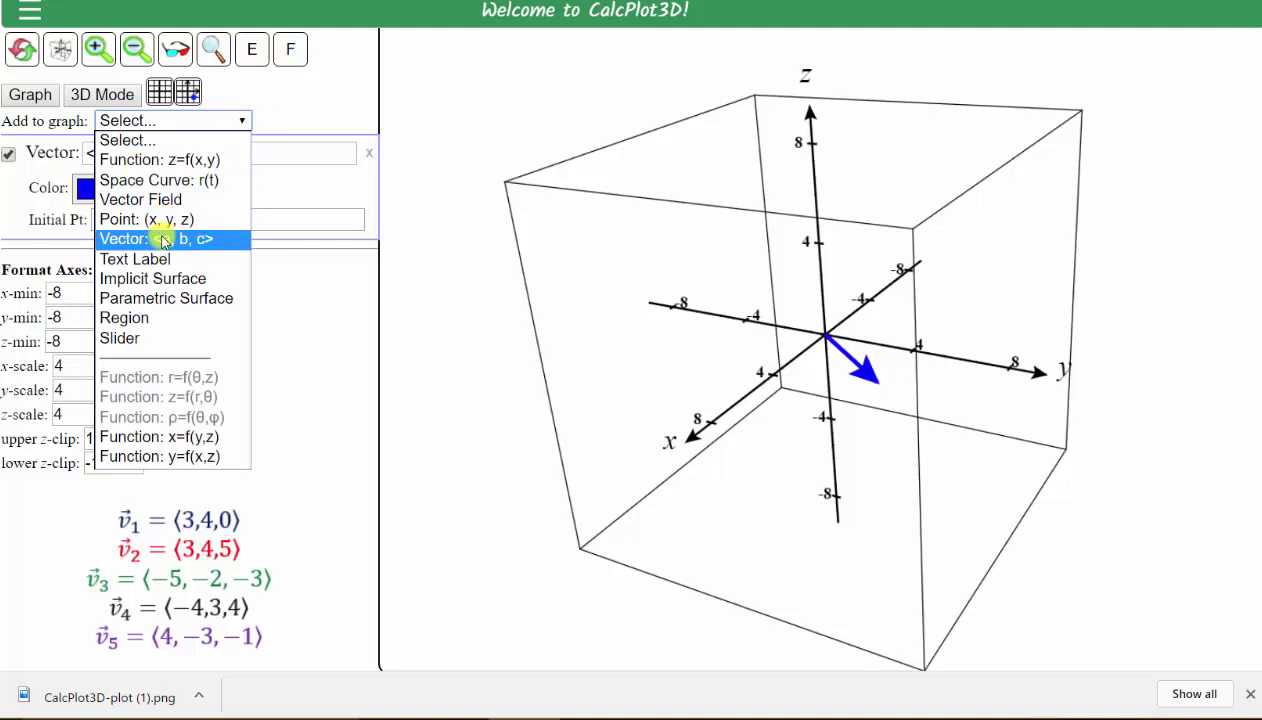
left_click(160, 239)
left_click_drag(164, 154, 58, 158)
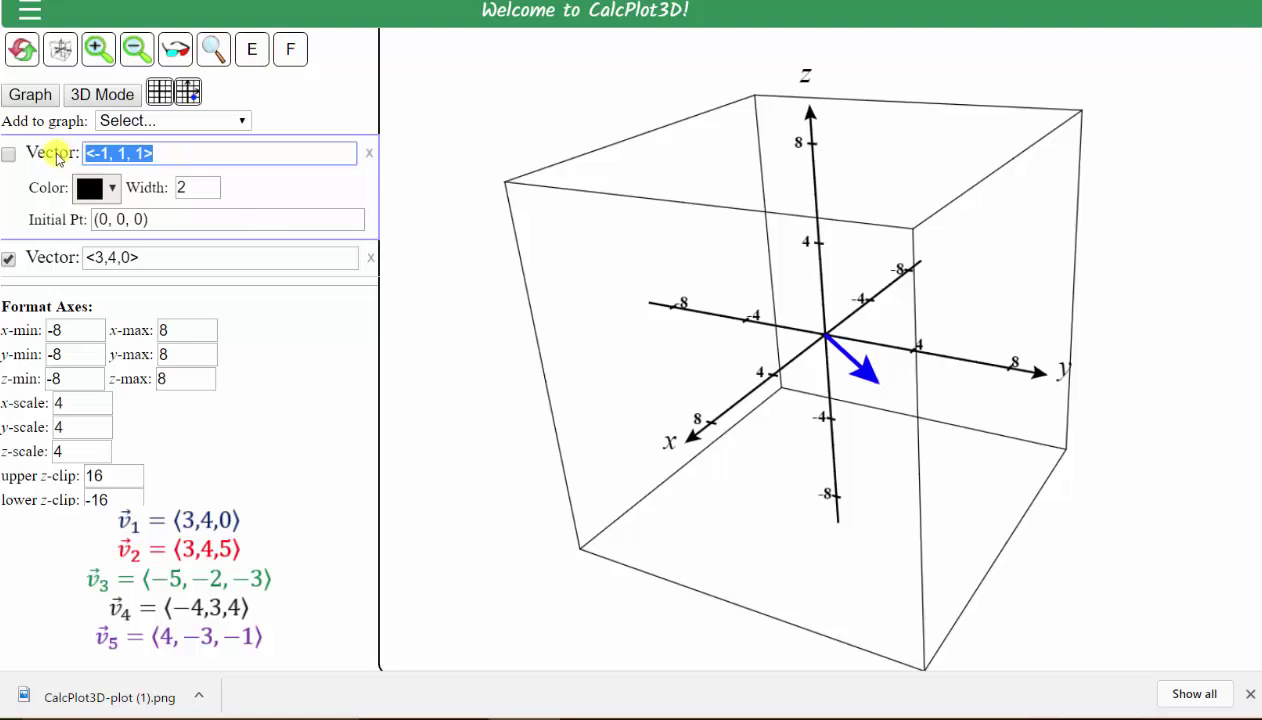
type("<3,4,5>")
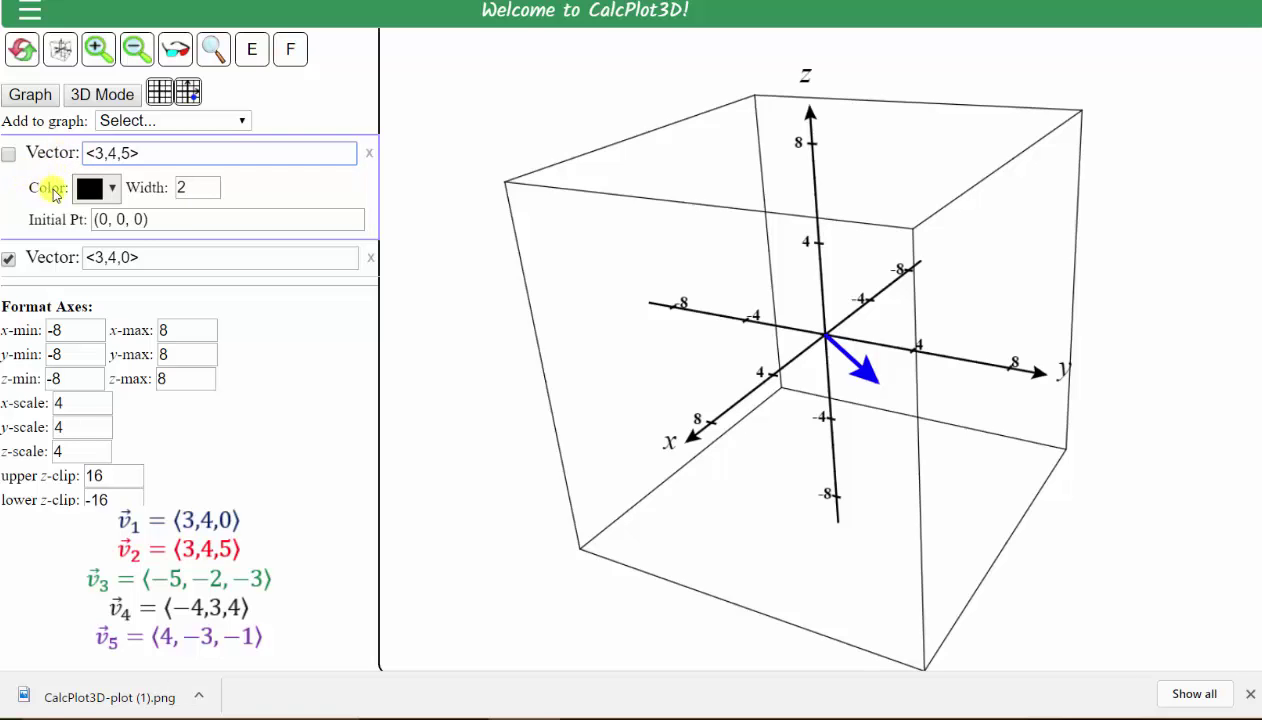
Format the <3,4,5> vector in red with a width of 4 and plot it.
left_click(113, 195)
left_click(95, 242)
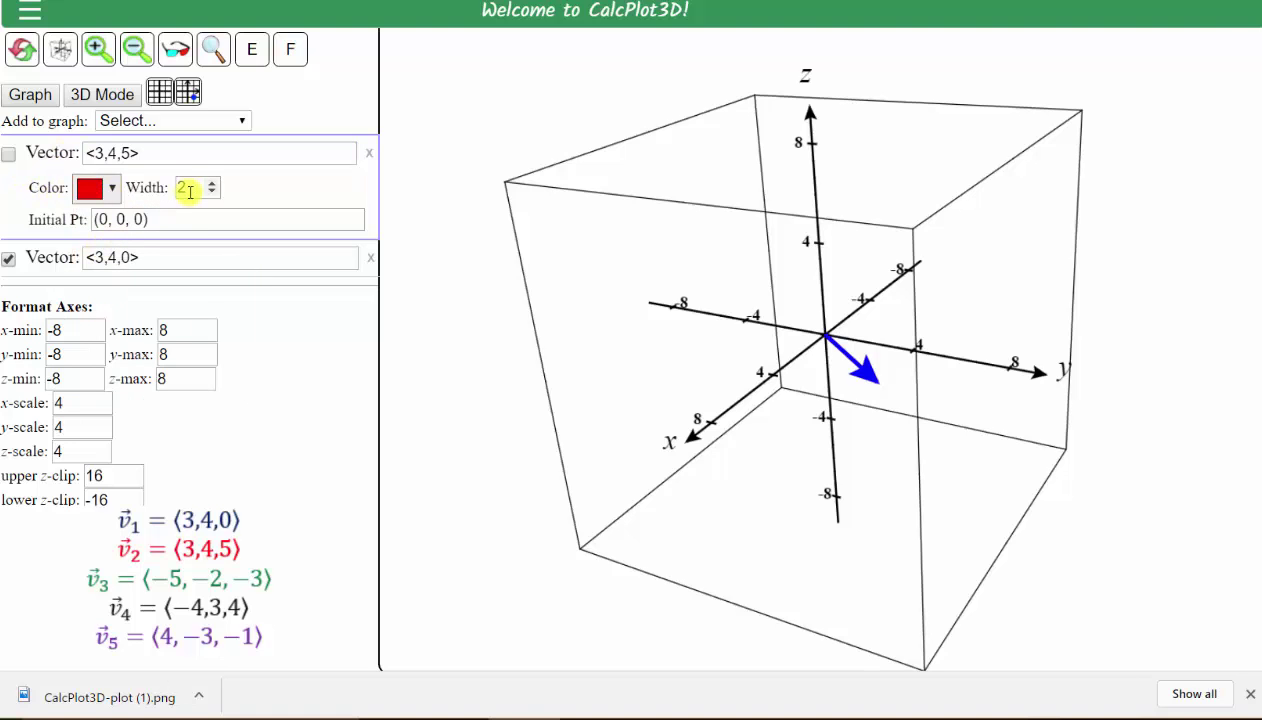
double_click(179, 189)
type("4")
left_click(34, 94)
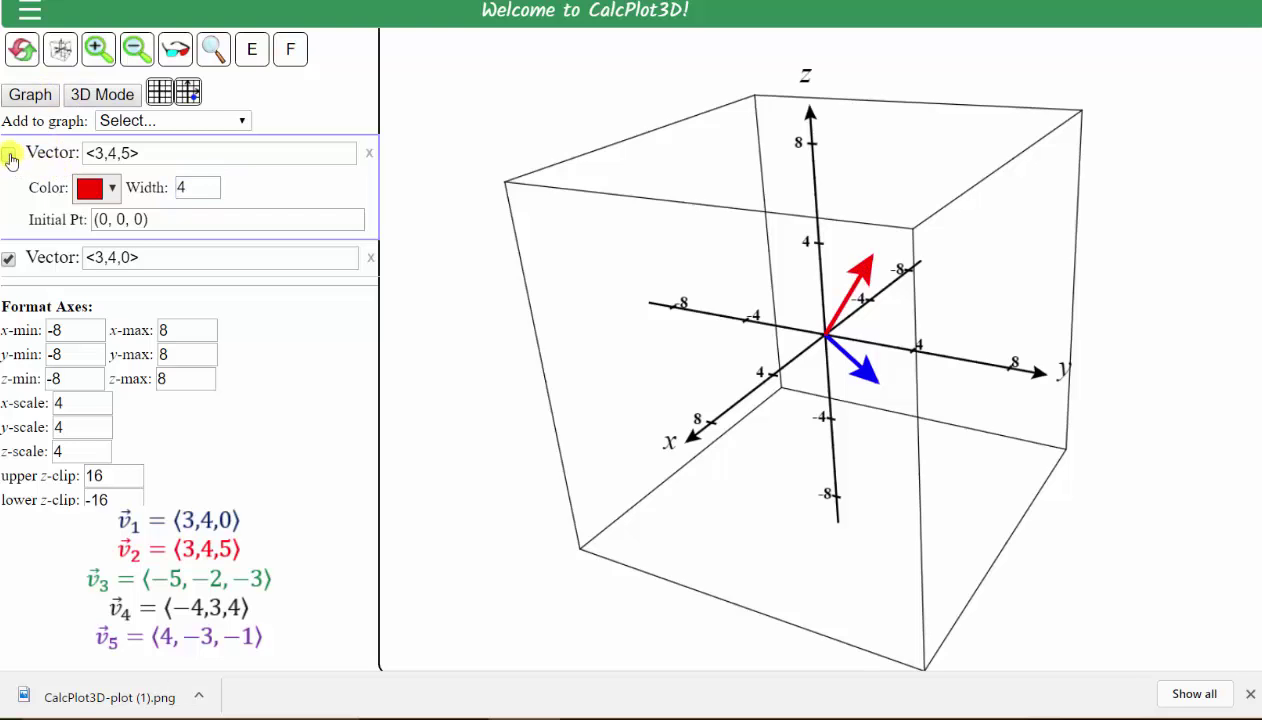
left_click(9, 155)
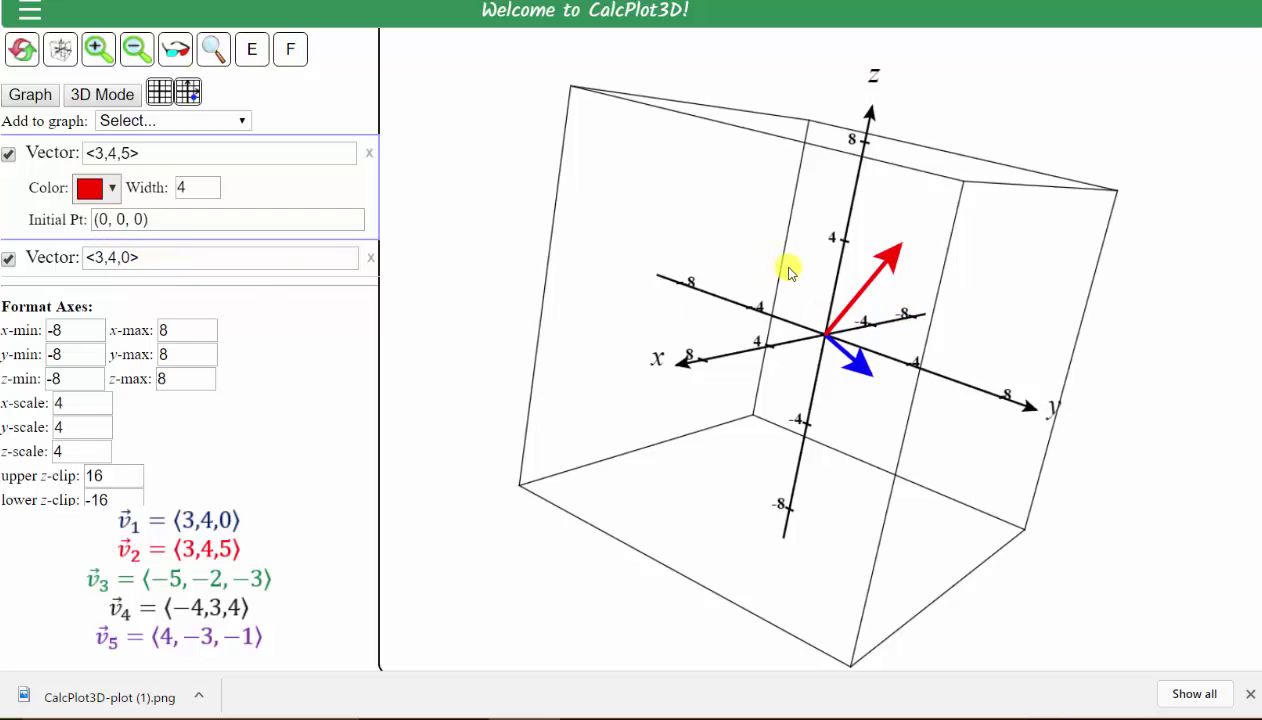
Add a third vector to the graph with components <-5,-2,-3>.
left_click_drag(789, 270, 785, 272)
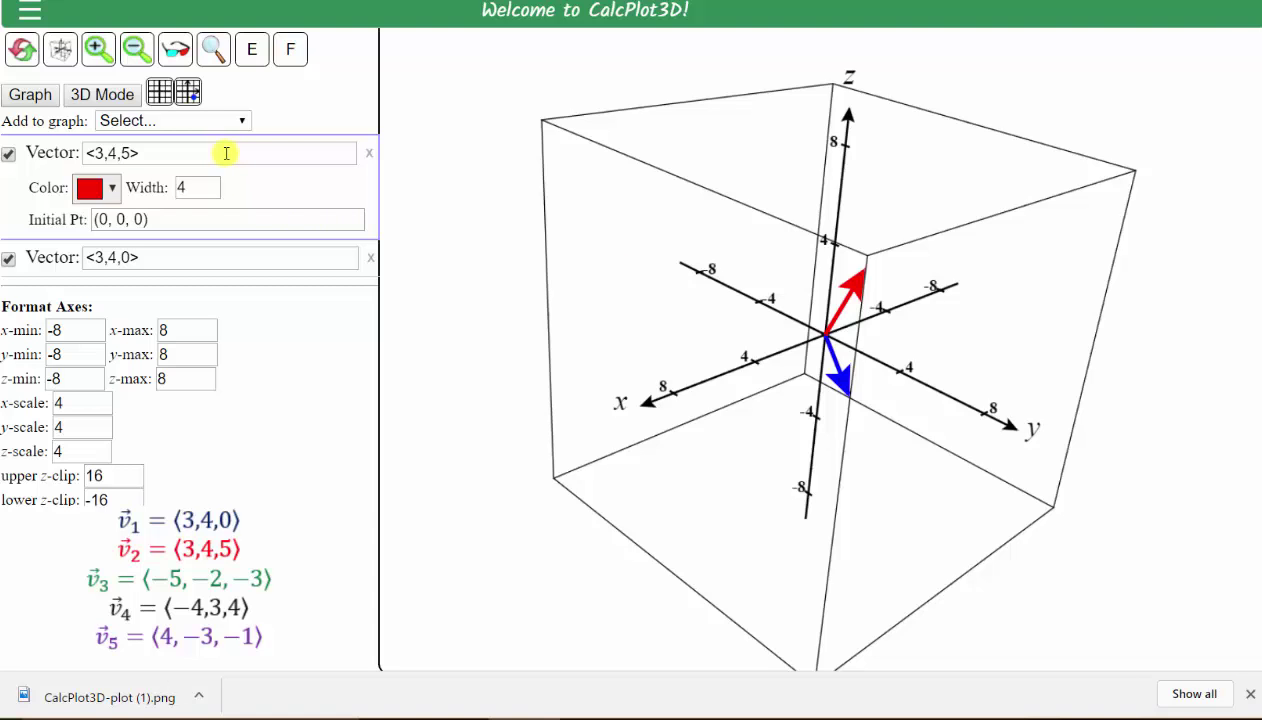
left_click(236, 121)
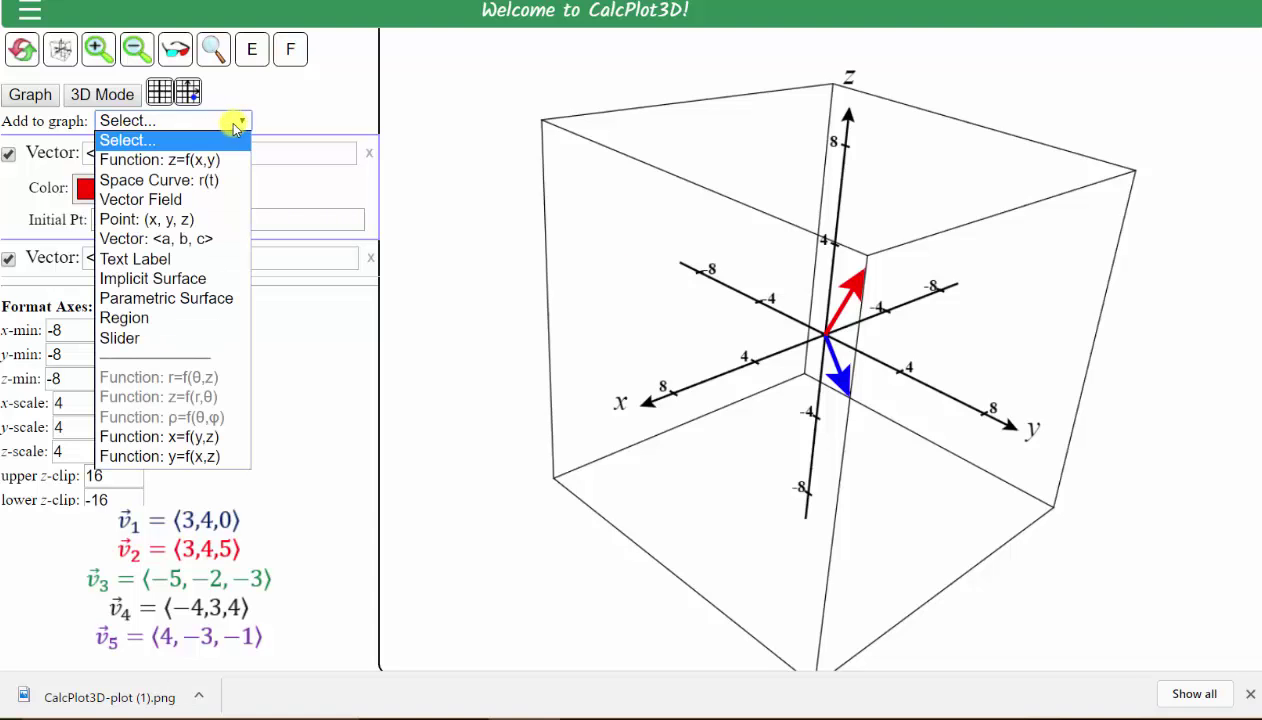
left_click(168, 239)
left_click_drag(153, 153, 88, 153)
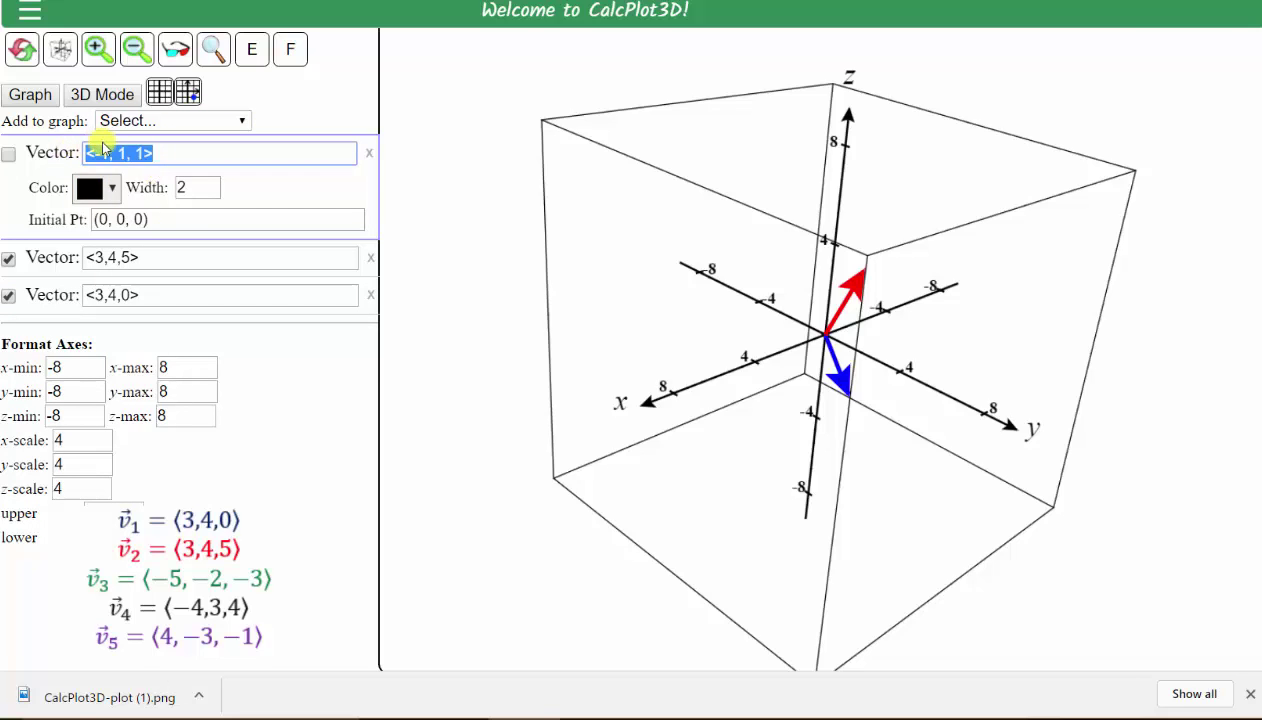
type("<")
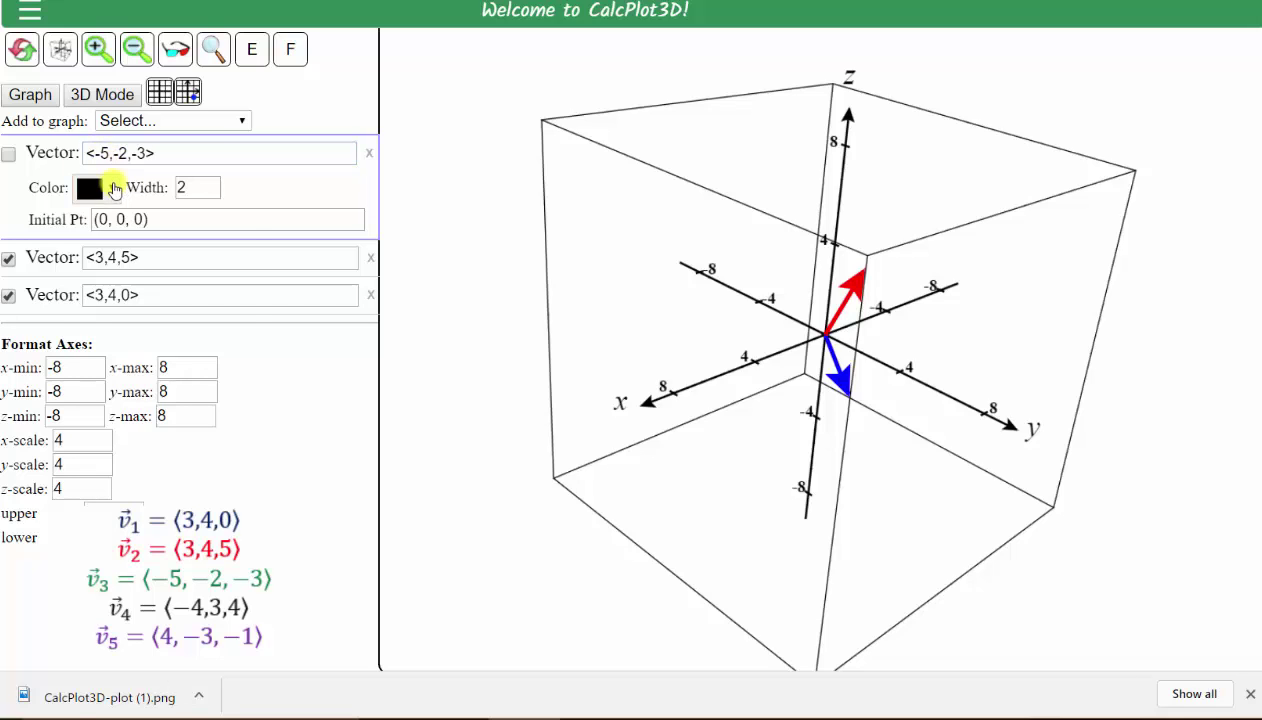
Format the <-5,-2,-3> vector in green with a width of 4 and plot it.
left_click(111, 188)
left_click(149, 266)
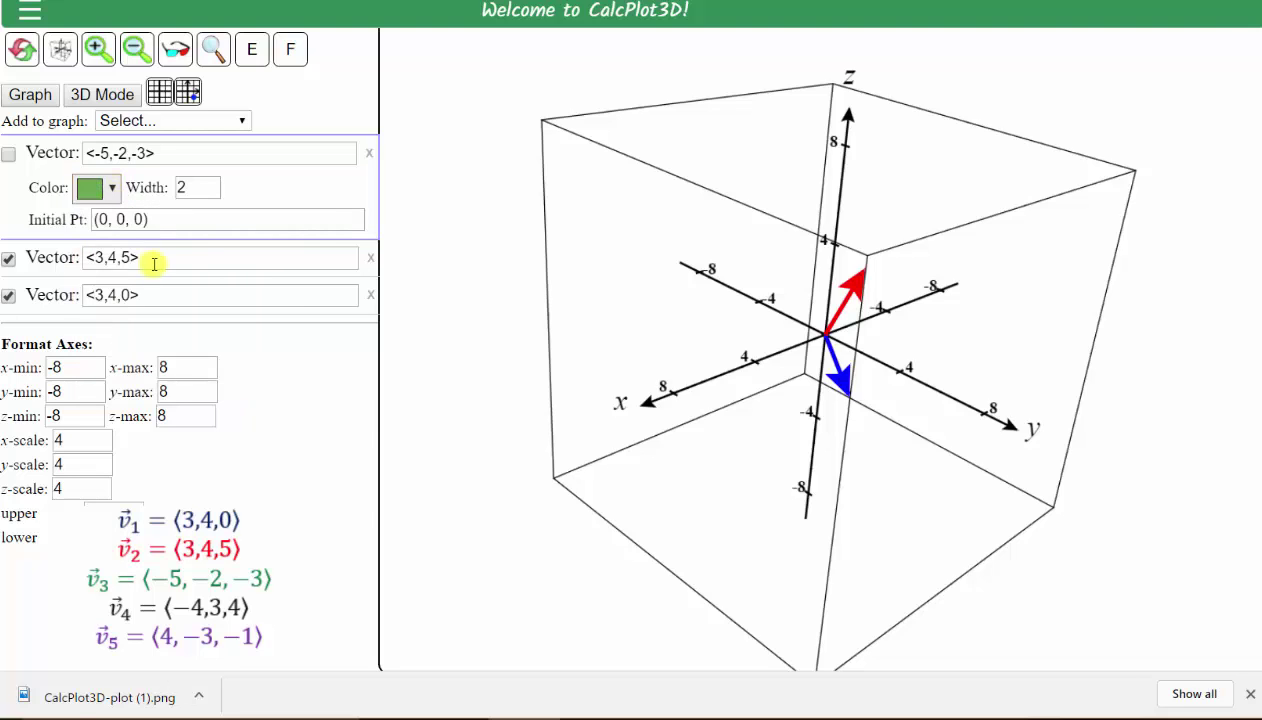
double_click(182, 187)
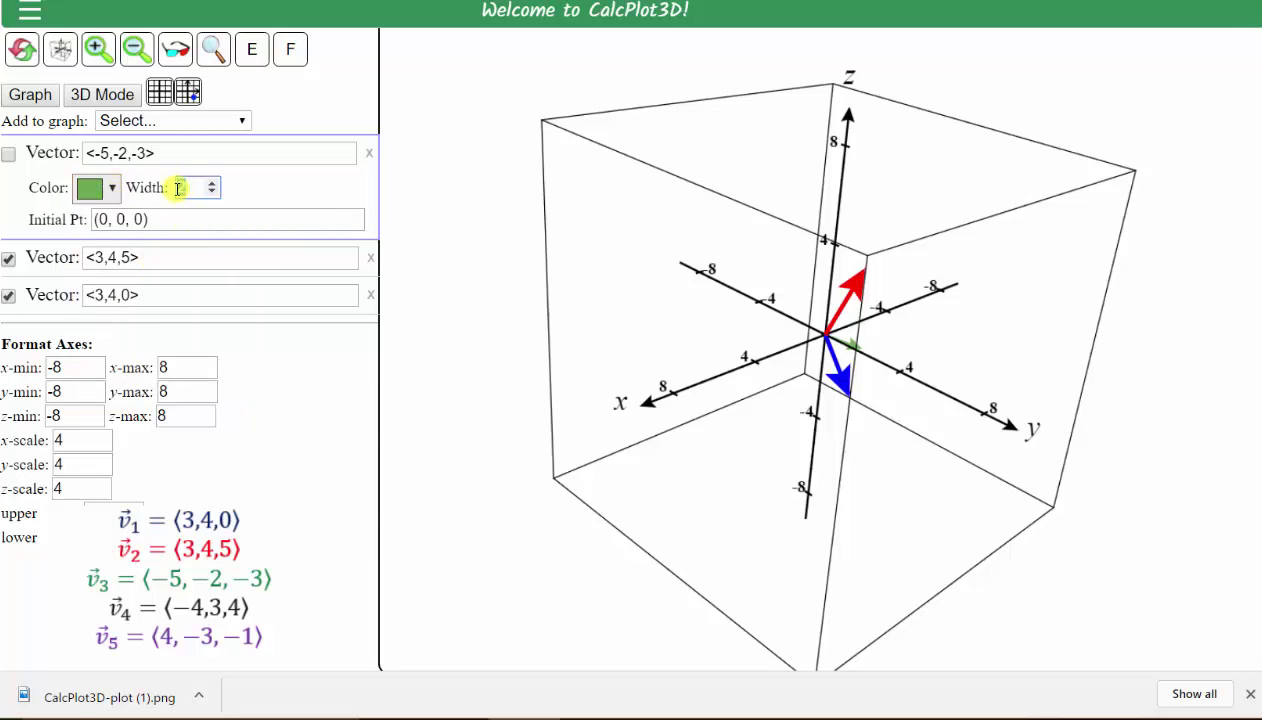
type("4")
left_click(8, 156)
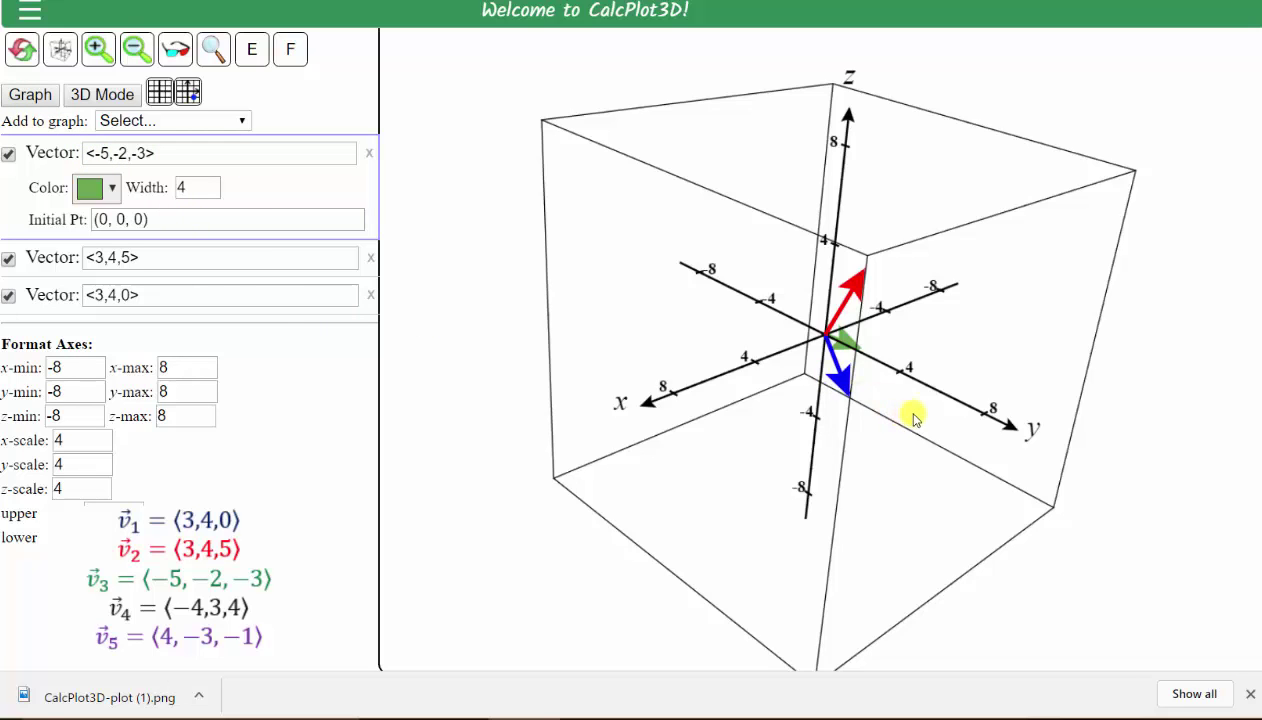
Add a fourth vector to the graph with components <-4,3,4>.
left_click_drag(941, 478, 937, 476)
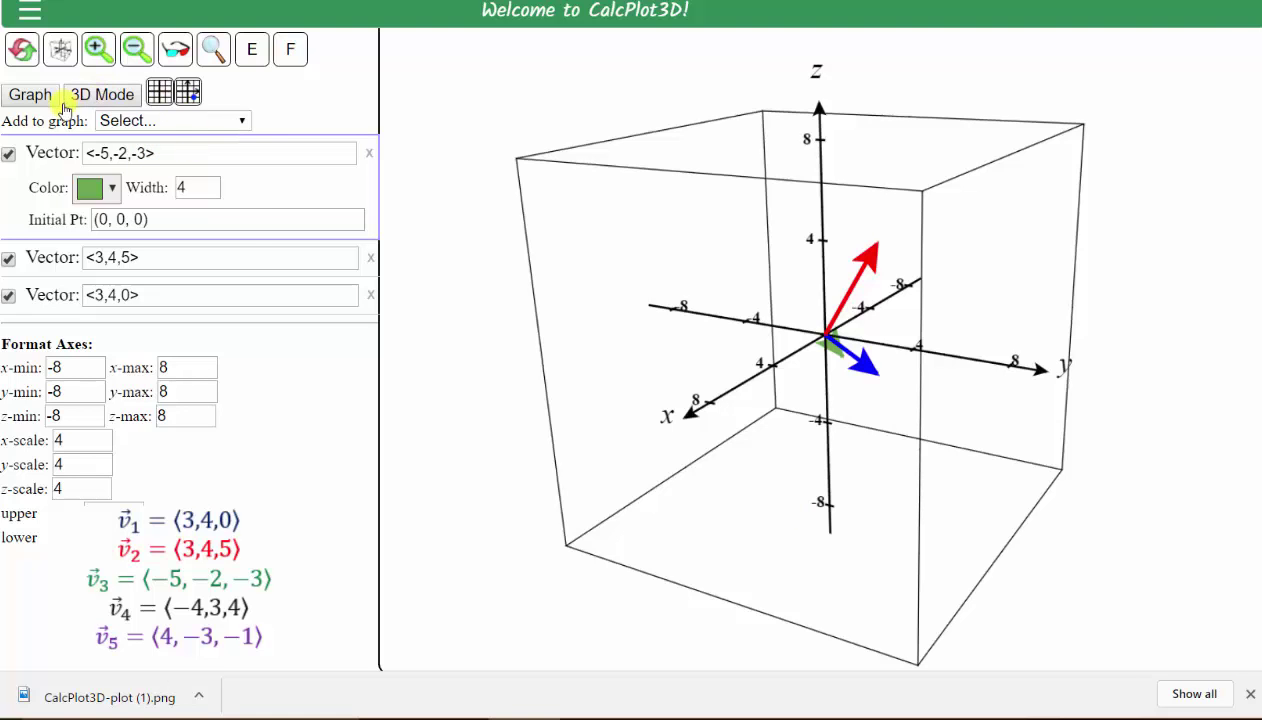
left_click(242, 121)
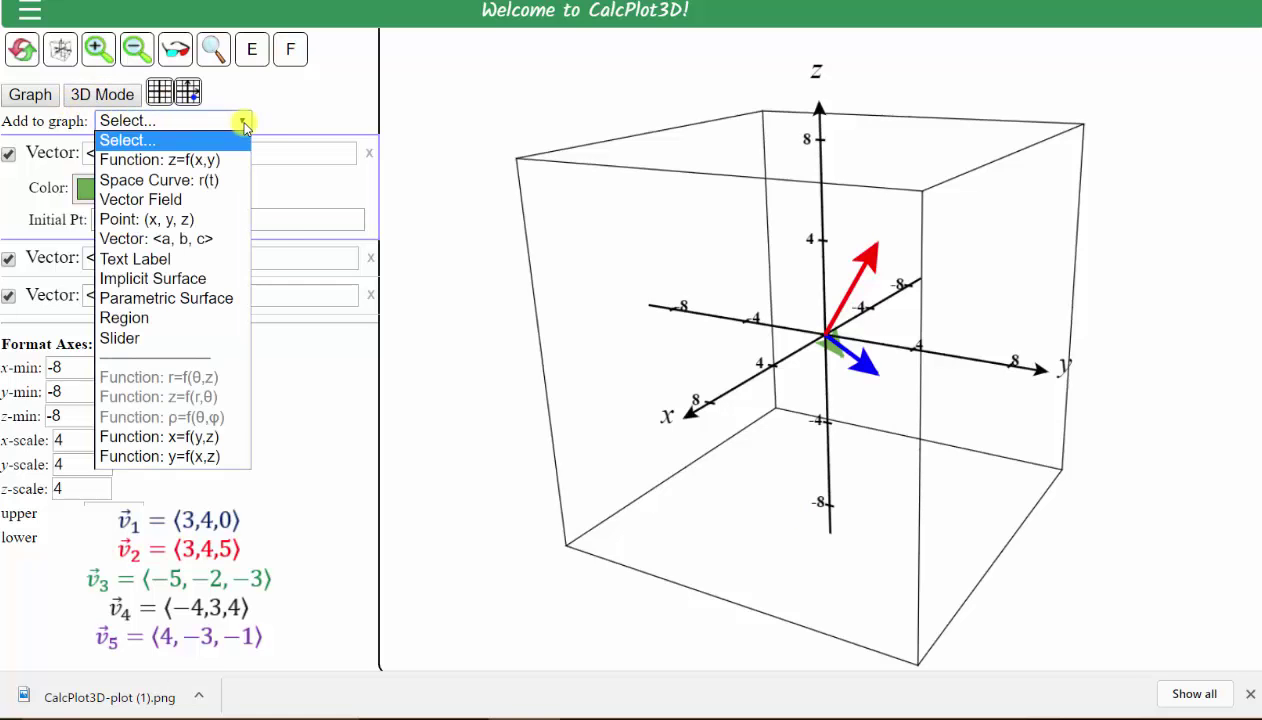
left_click(160, 239)
left_click(144, 151)
key("BackSpace")
key("BackSpace")
left_click_drag(144, 151, 88, 121)
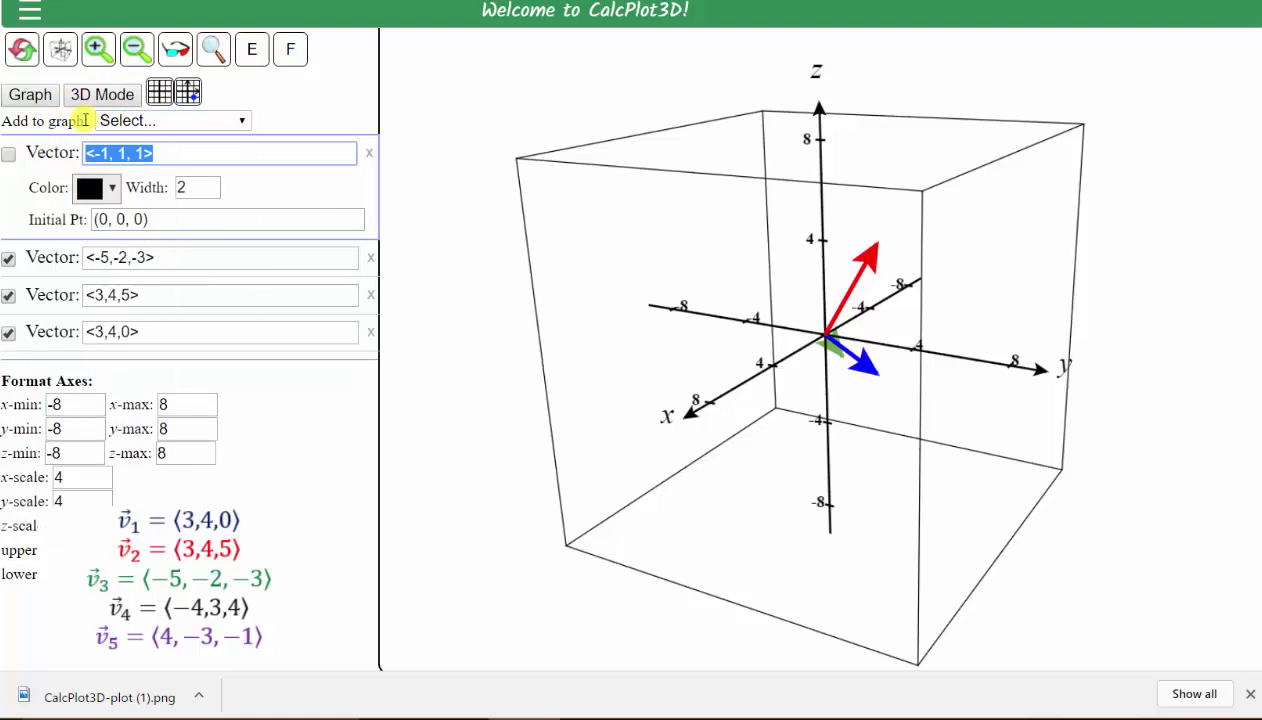
type("<")
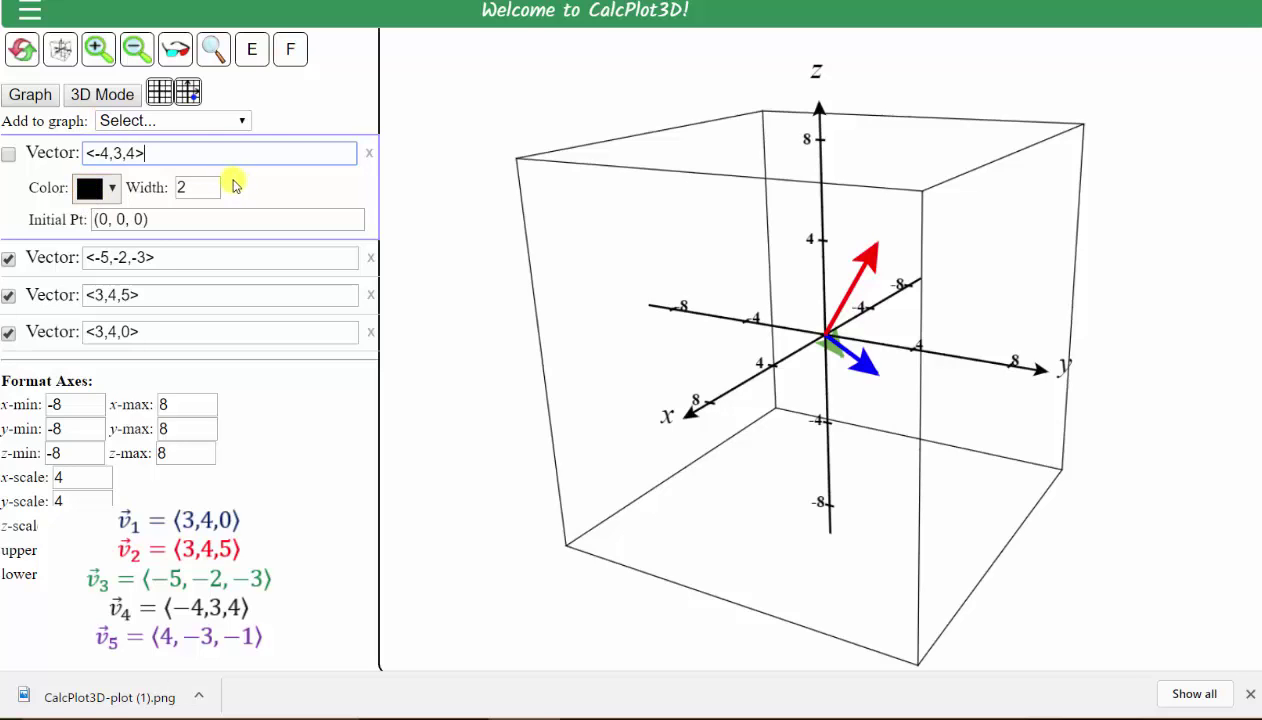
Set the width of the black <-4,3,4> vector to 4 and plot it.
double_click(188, 187)
type("4")
key("Return")
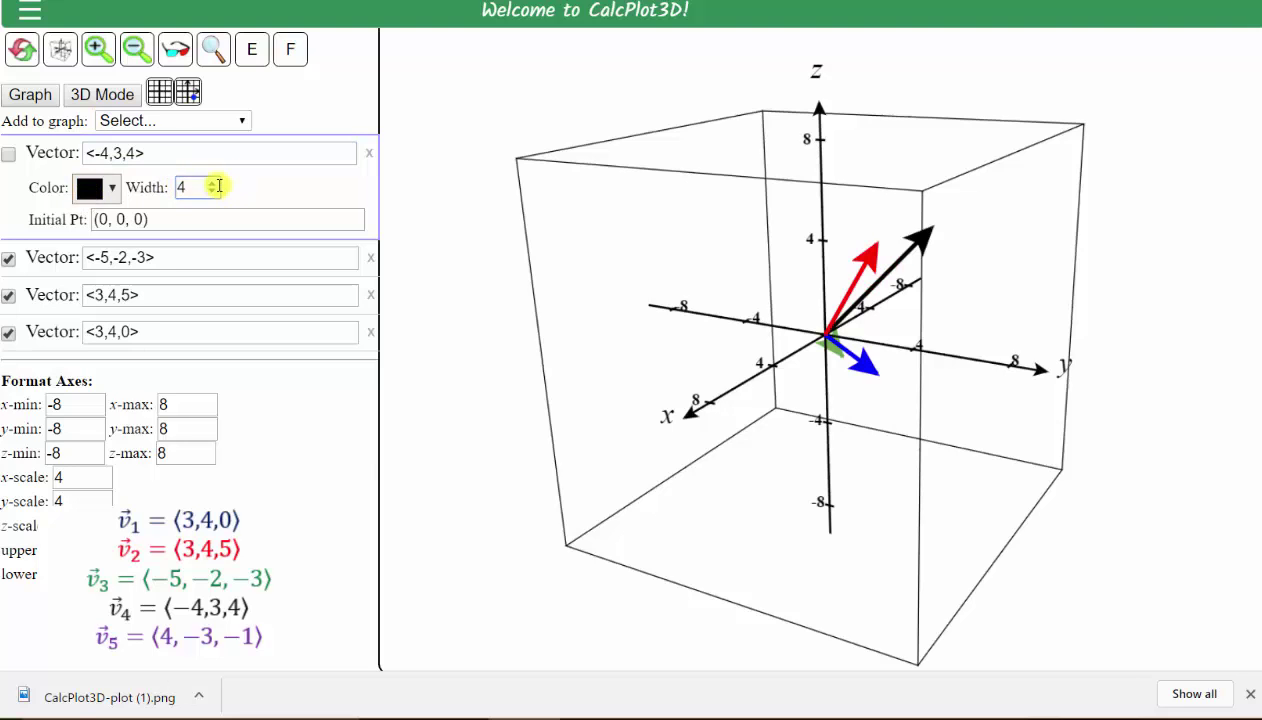
left_click(36, 97)
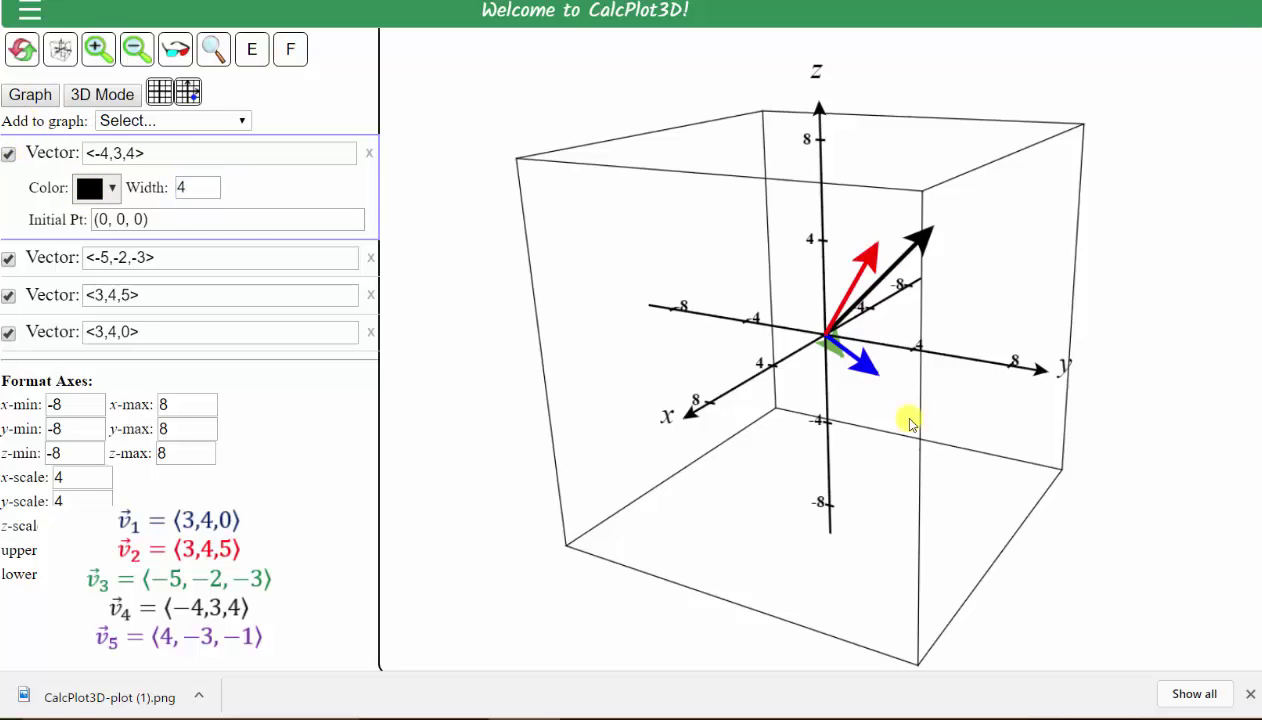
Add a fifth vector to the graph with components <4,-3,-1>.
left_click_drag(944, 481, 940, 485)
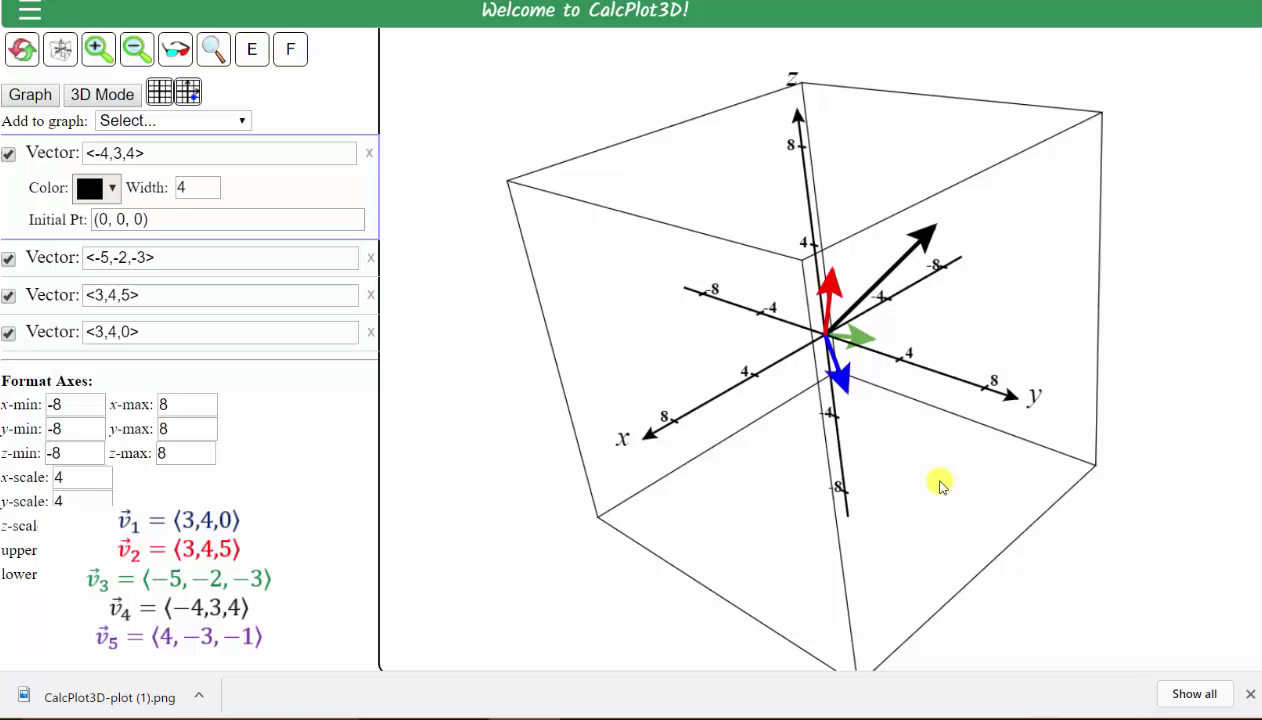
left_click_drag(870, 568, 768, 573)
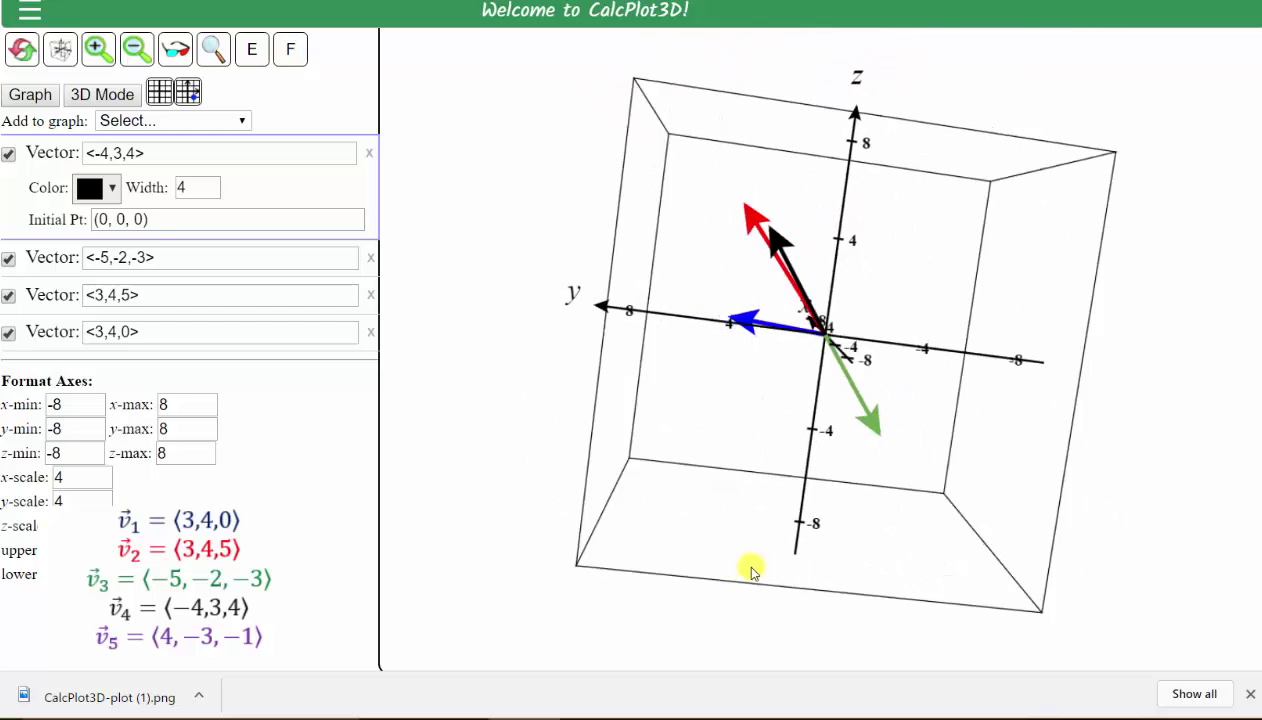
left_click(736, 569)
left_click_drag(736, 569, 699, 568)
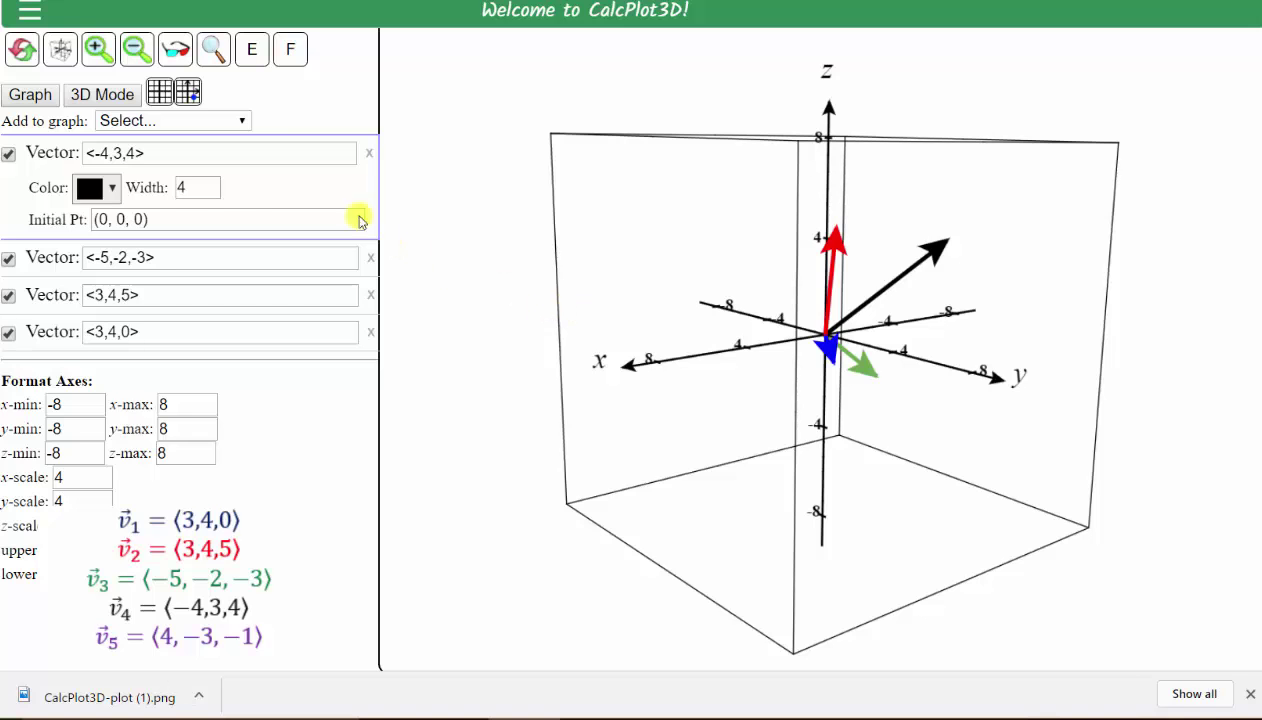
left_click(242, 121)
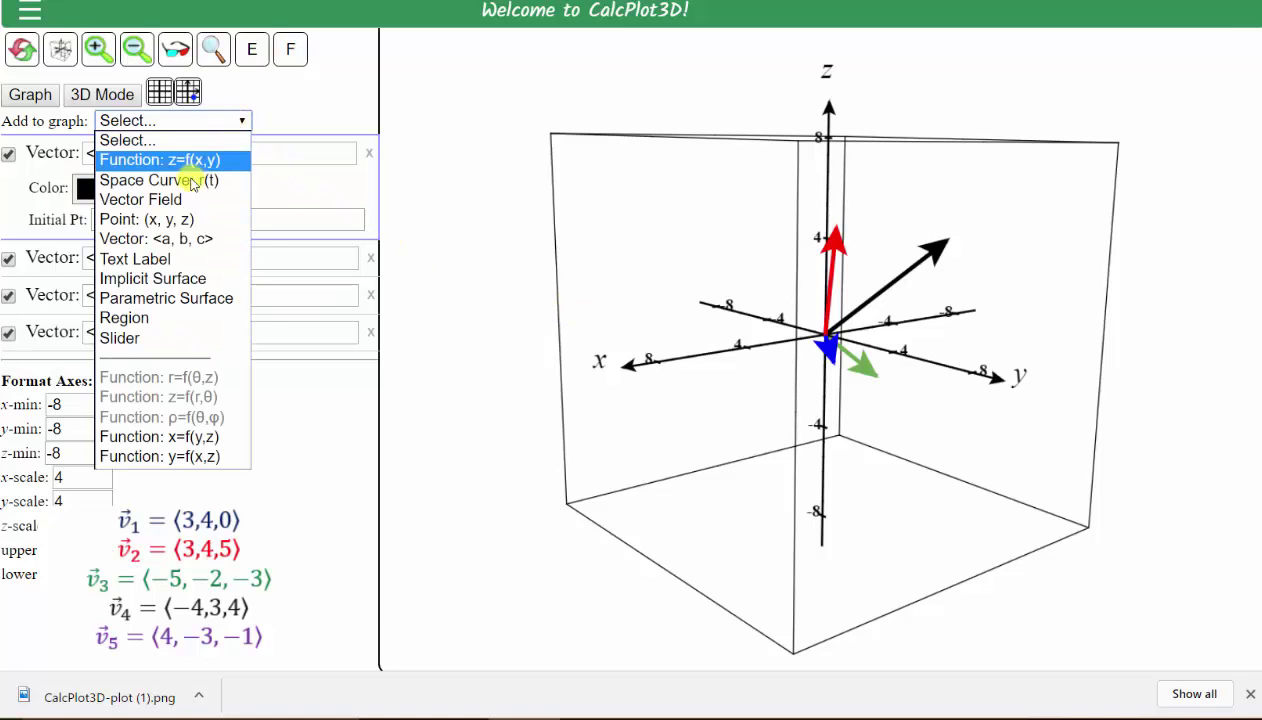
left_click(185, 237)
left_click_drag(150, 153, 97, 143)
type("<4,-3,-1>")
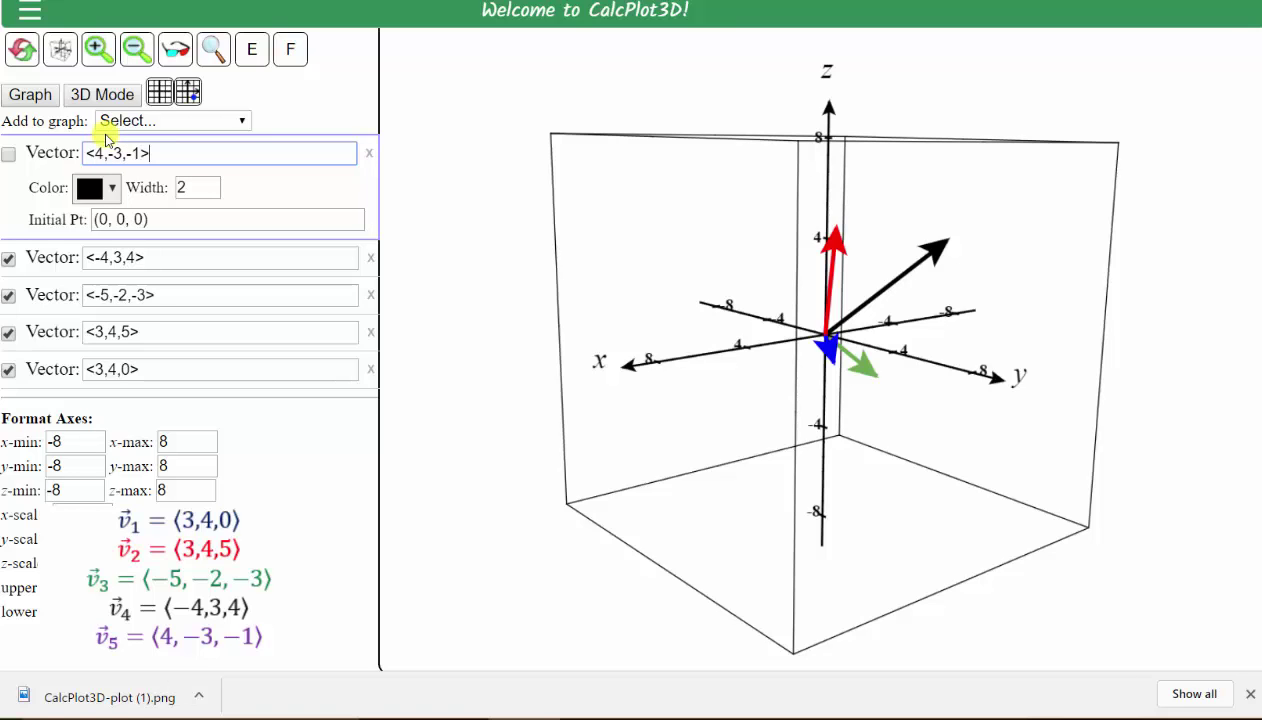
Format the <4,-3,-1> vector in purple with a width of 4 and plot it.
left_click(115, 190)
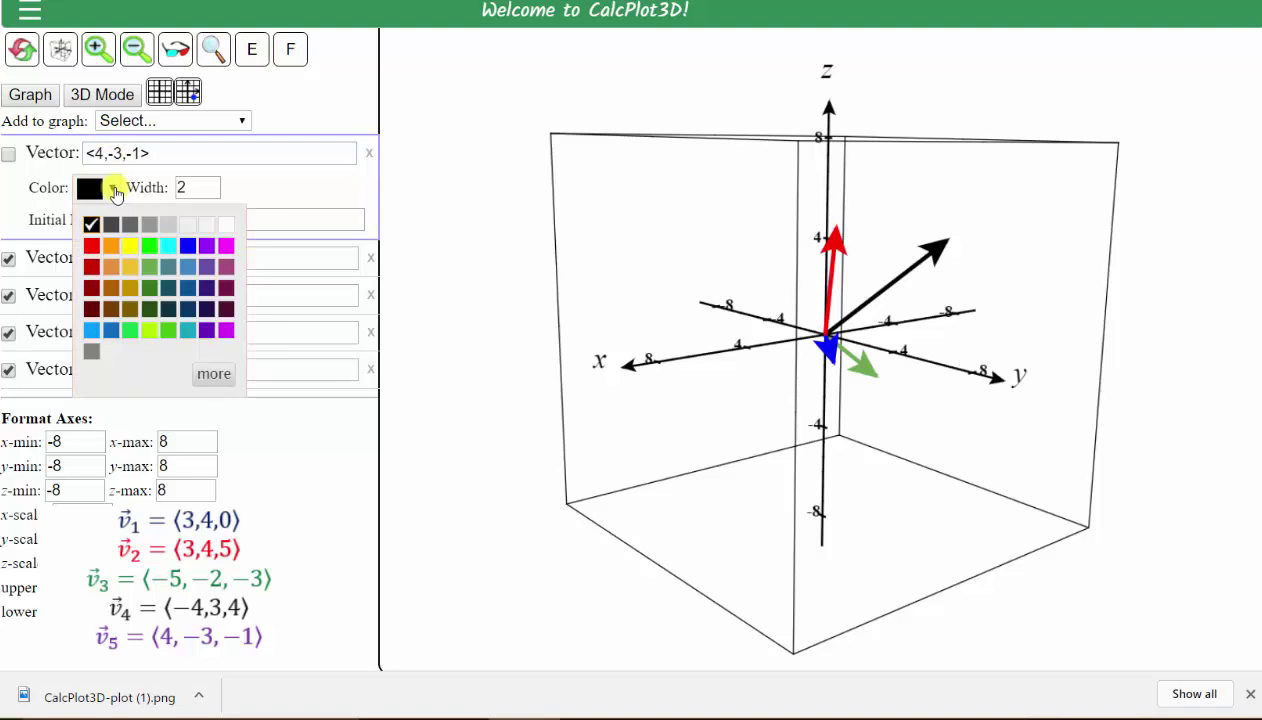
left_click(206, 245)
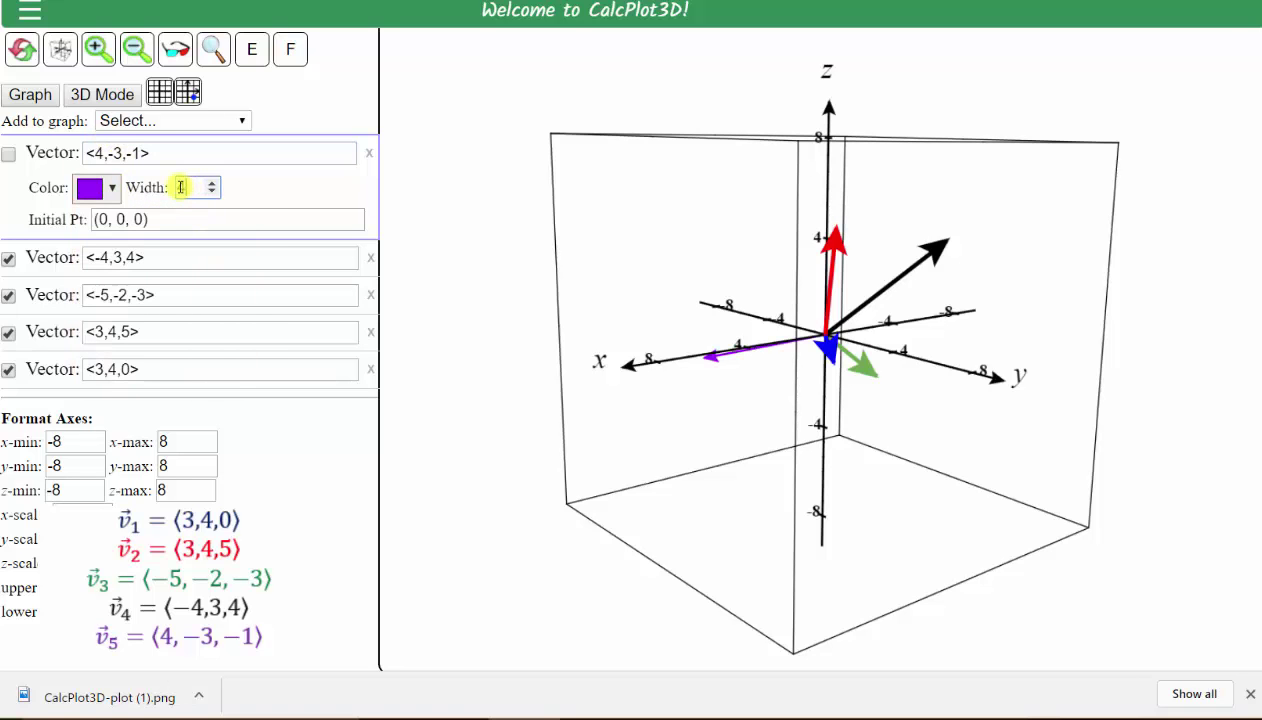
type("4")
left_click(38, 98)
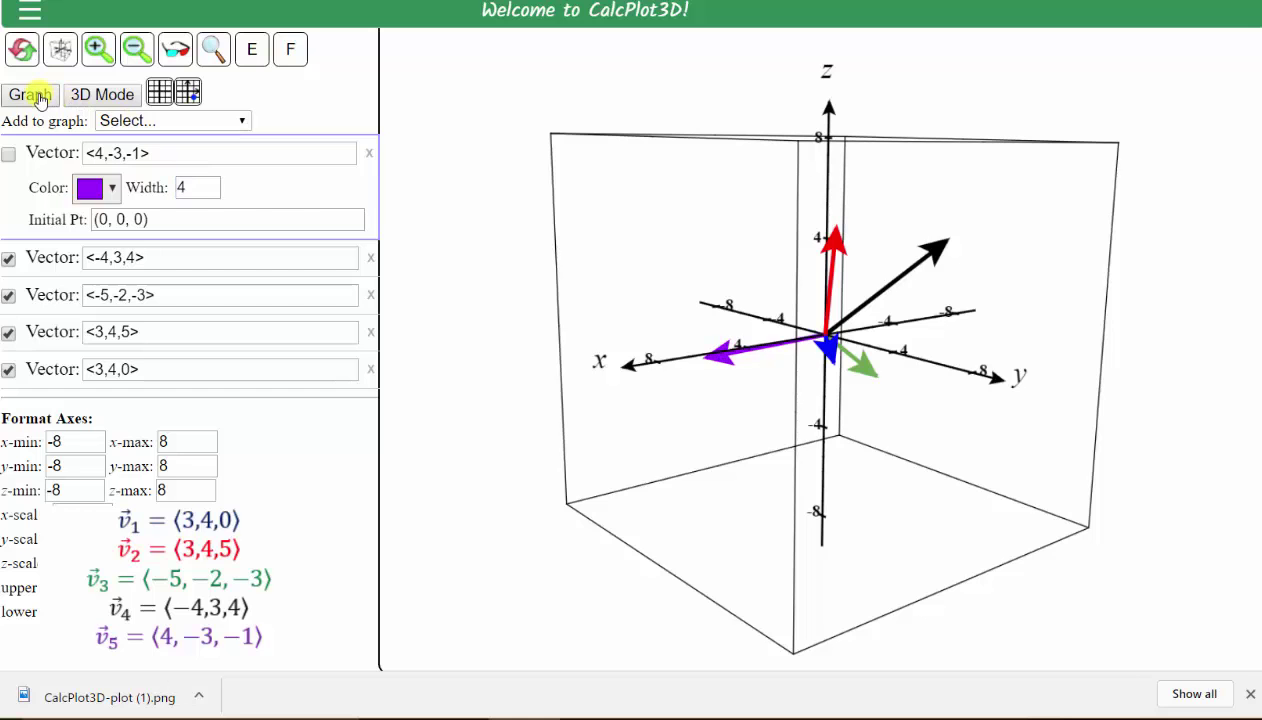
left_click(10, 156)
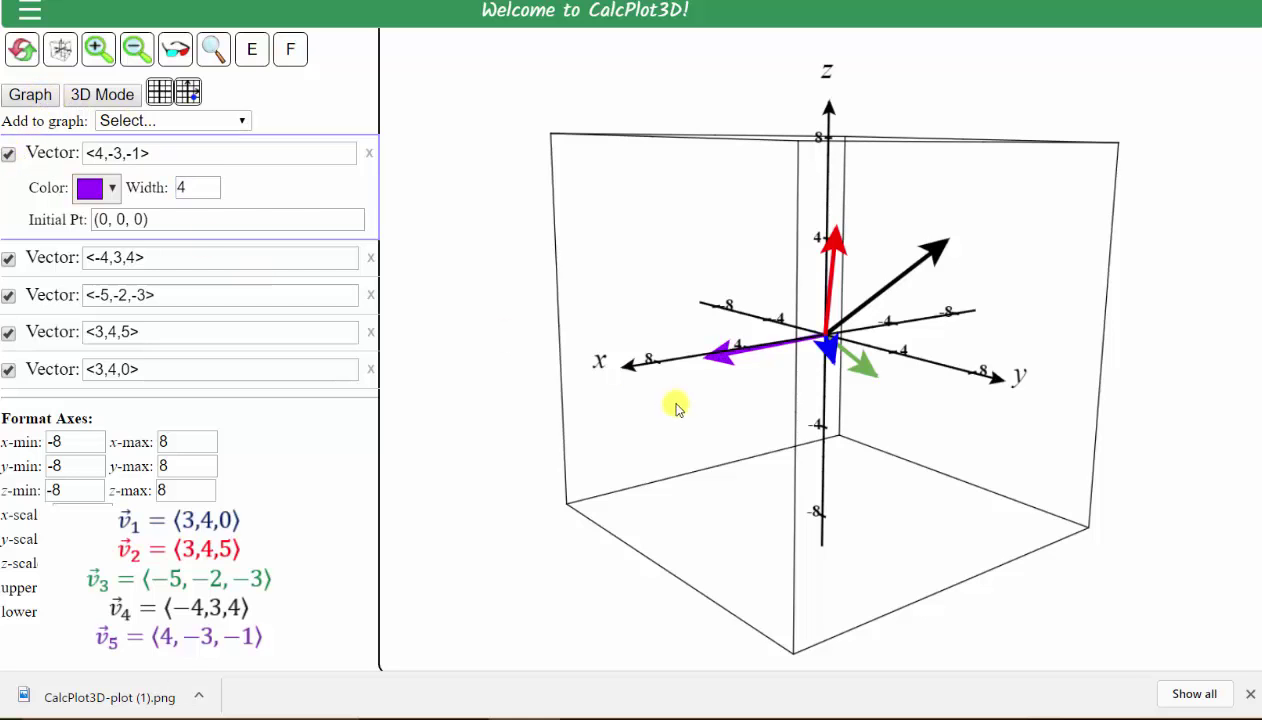
left_click_drag(955, 405, 895, 420)
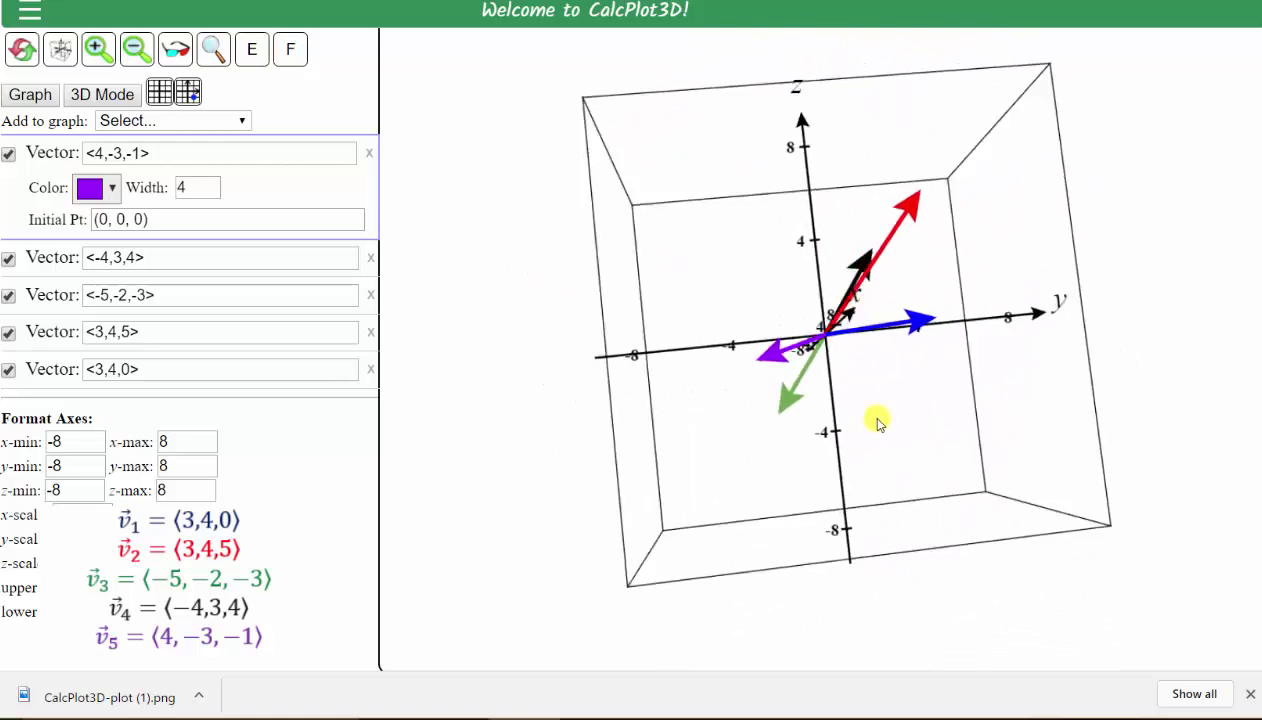
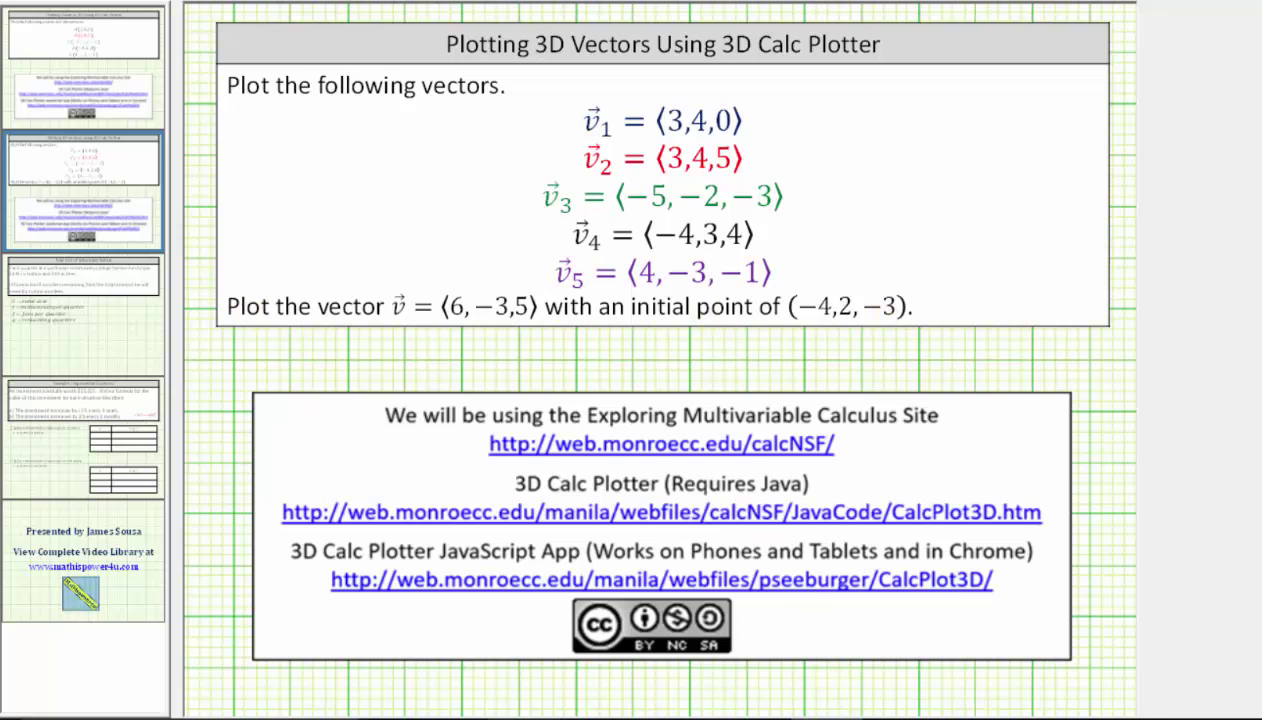
Switch back to CalcPlot3D and hide all five vectors from the plot.
left_click(560, 714)
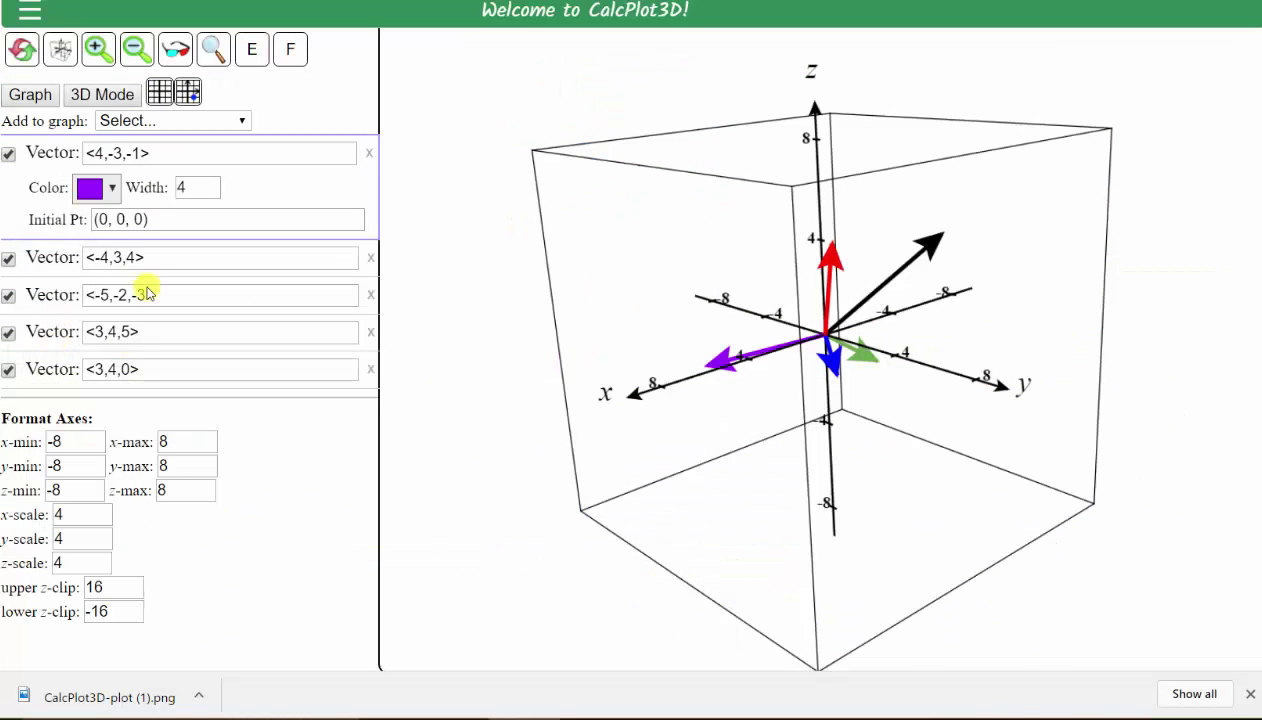
left_click(8, 370)
left_click(8, 332)
left_click(8, 296)
left_click(8, 258)
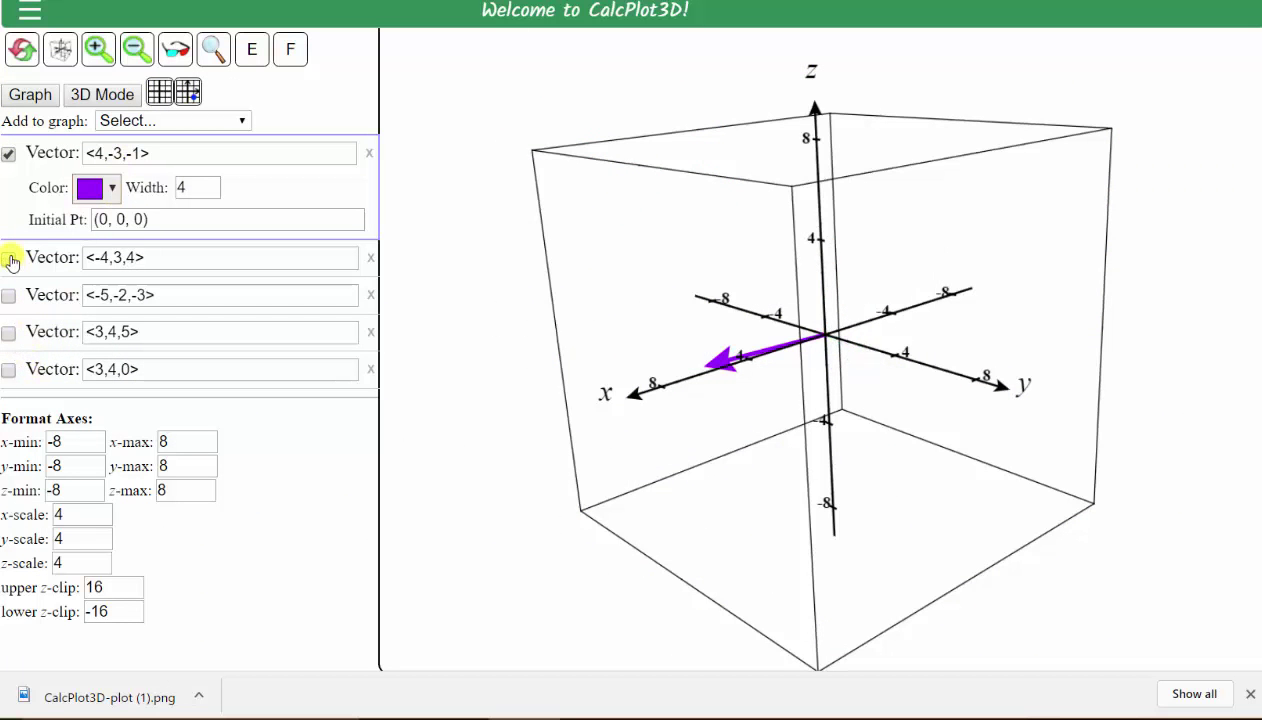
left_click(8, 154)
left_click(196, 154)
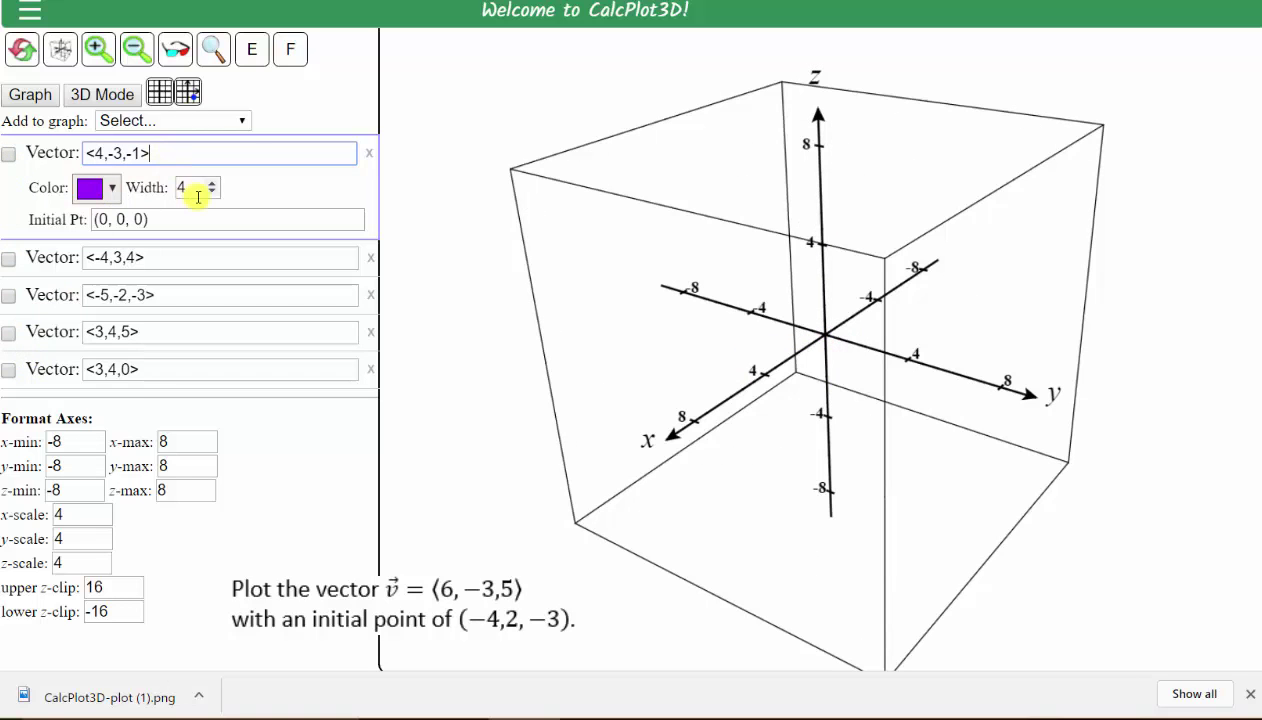
Add a sixth vector to the graph with components <6,-3,5>.
left_click(240, 121)
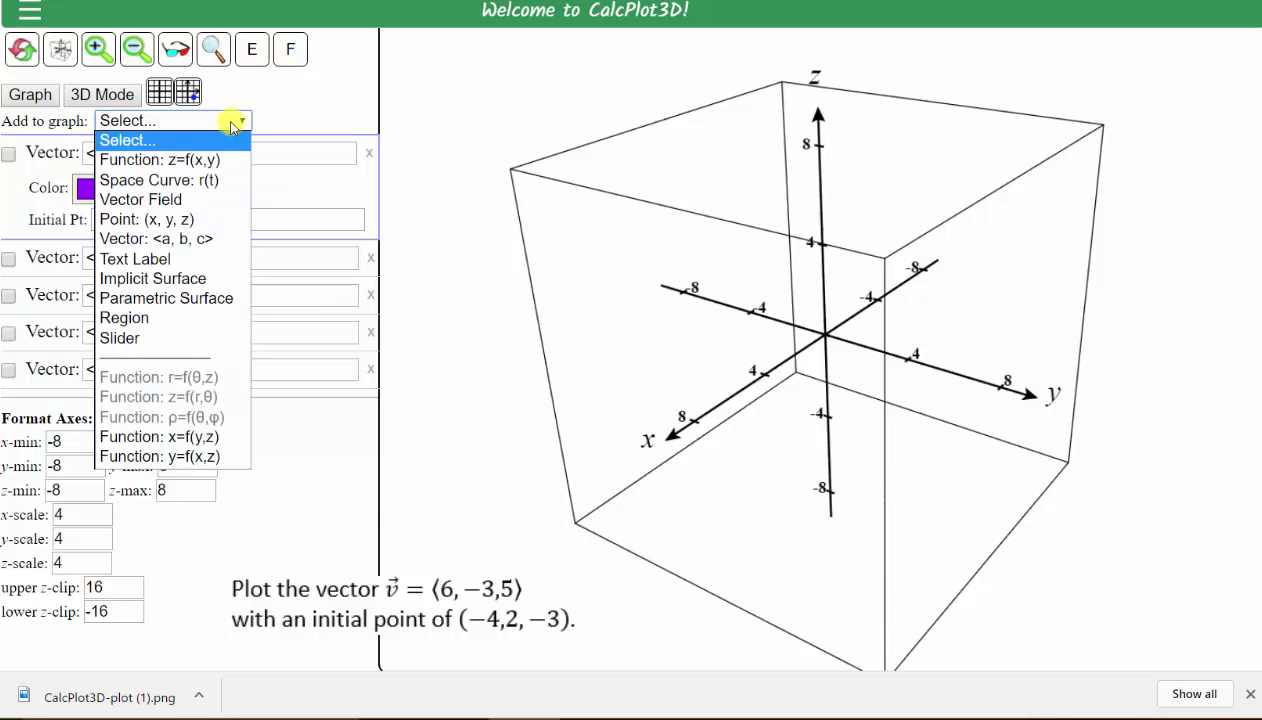
left_click(171, 241)
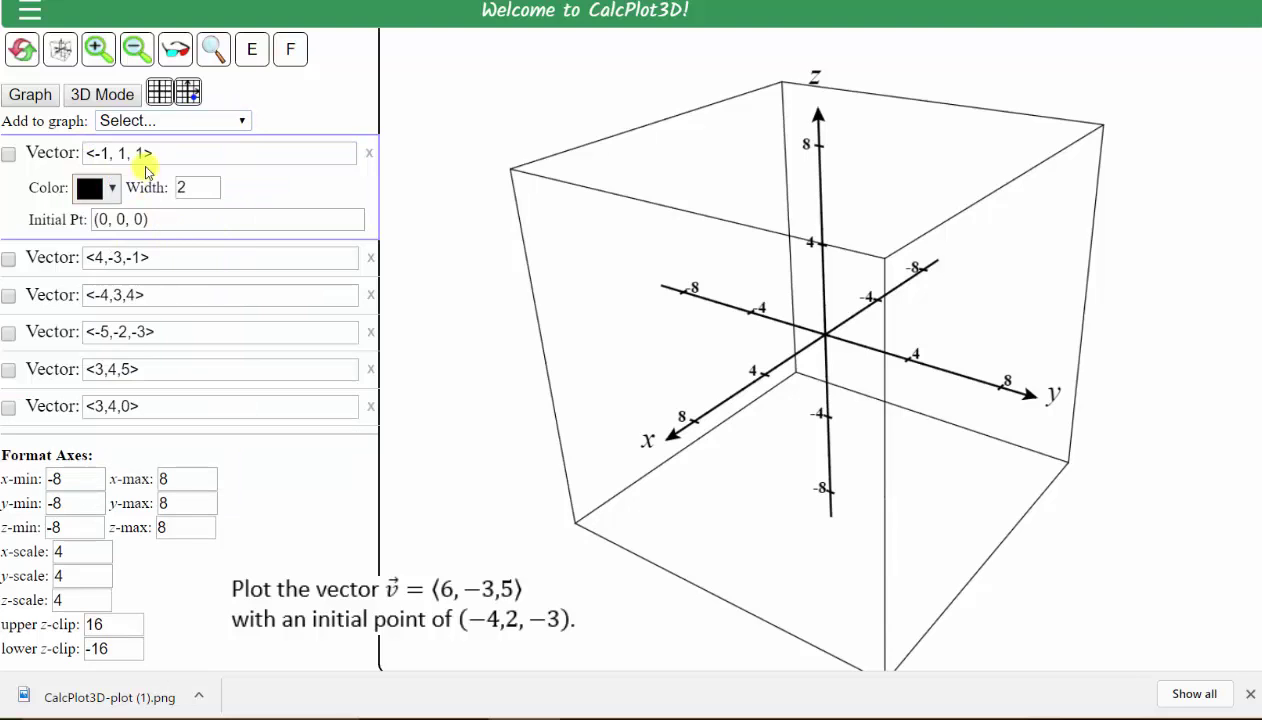
left_click_drag(145, 155, 100, 155)
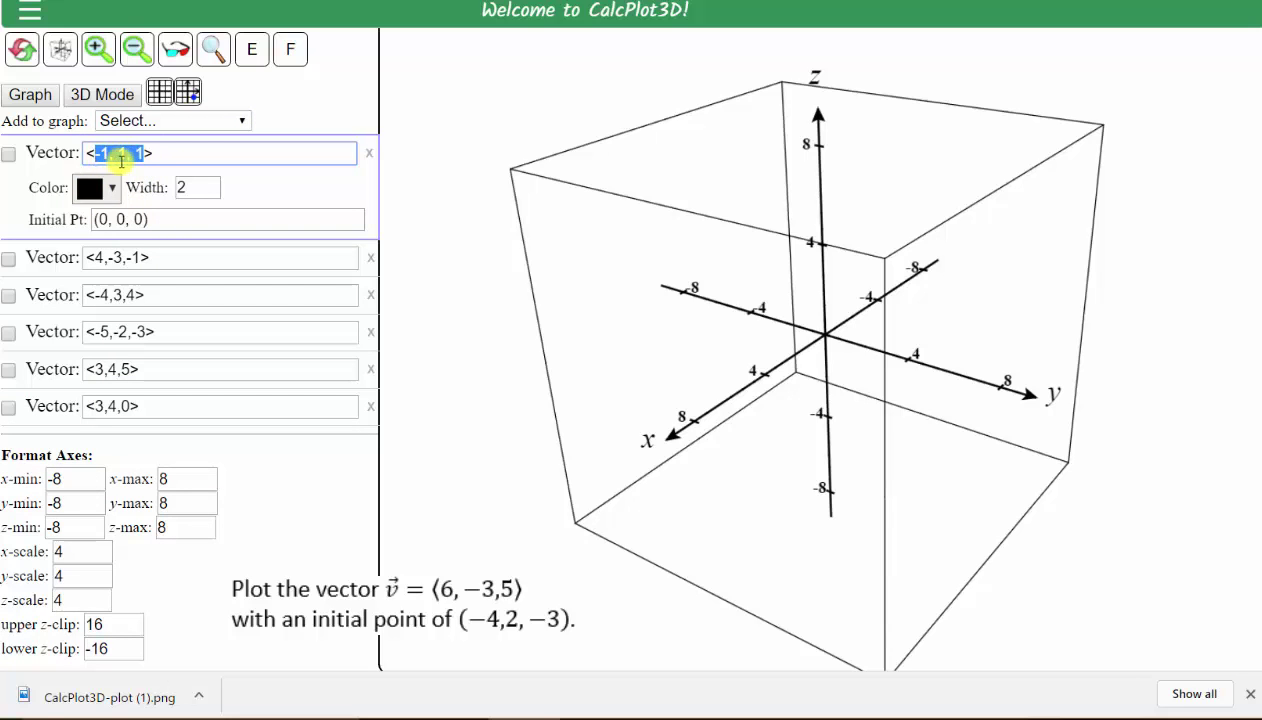
type("6,")
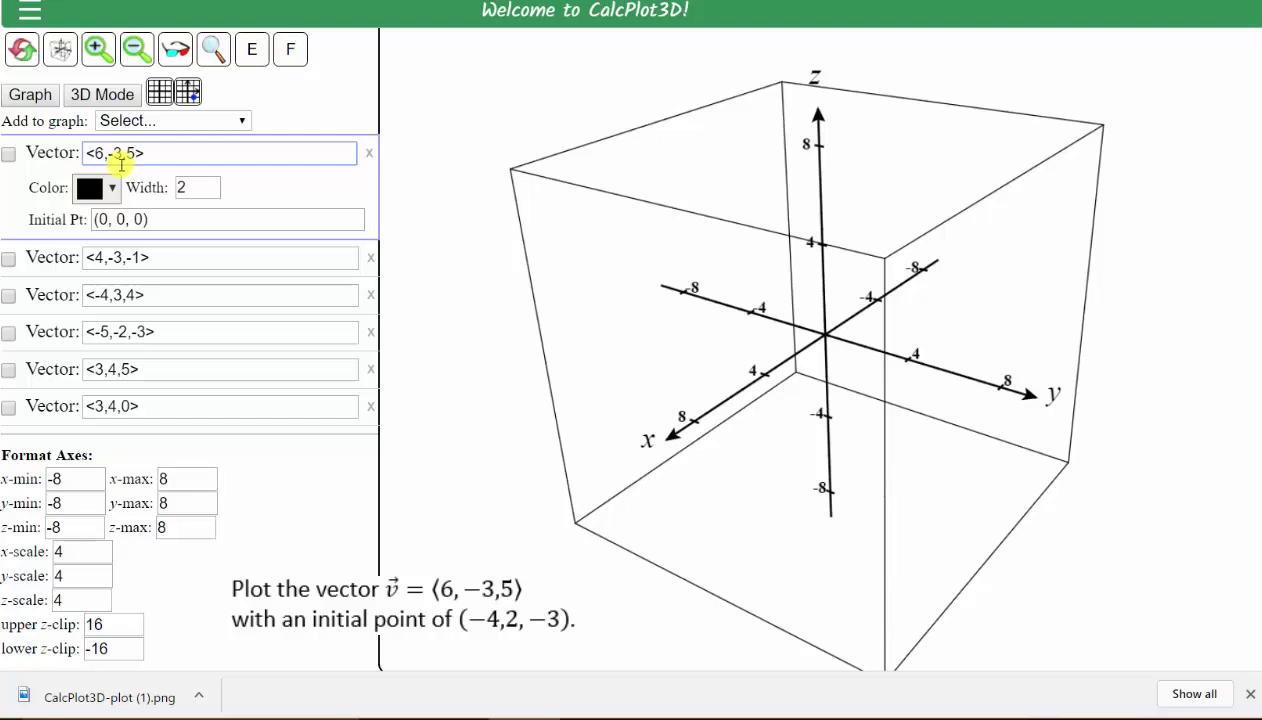
Set the color of the <6,-3,5> vector to orange and its width to 4.
left_click(112, 189)
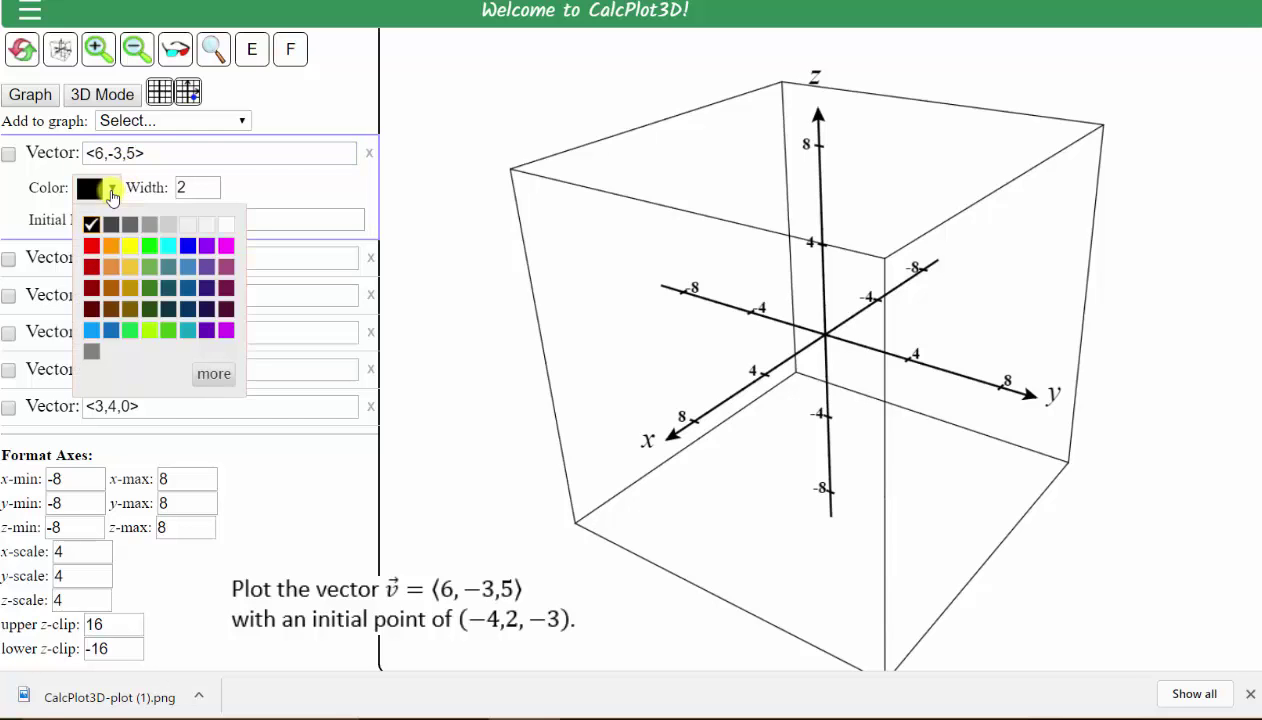
left_click(110, 245)
double_click(183, 188)
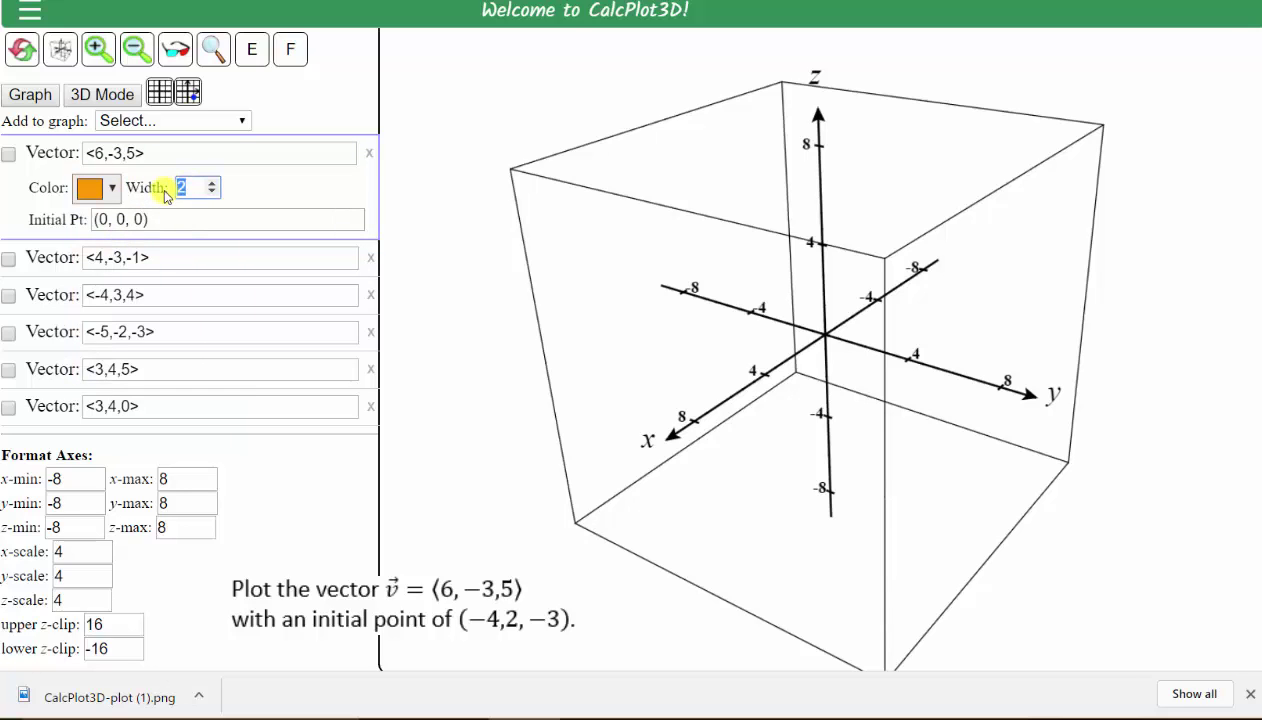
type("4")
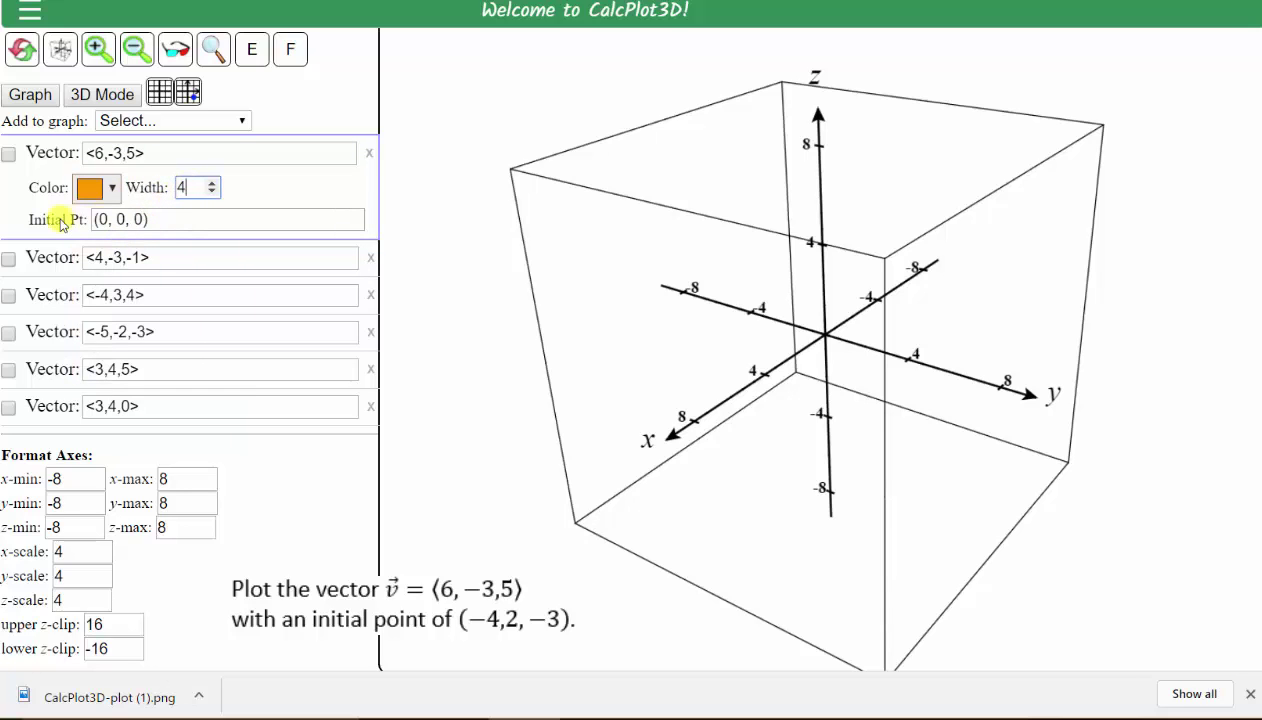
Set the initial point of the orange <6,-3,5> vector to (-4,2,-3) and plot it.
left_click(157, 219)
left_click_drag(157, 219, 90, 220)
type("(-4,2,-3")
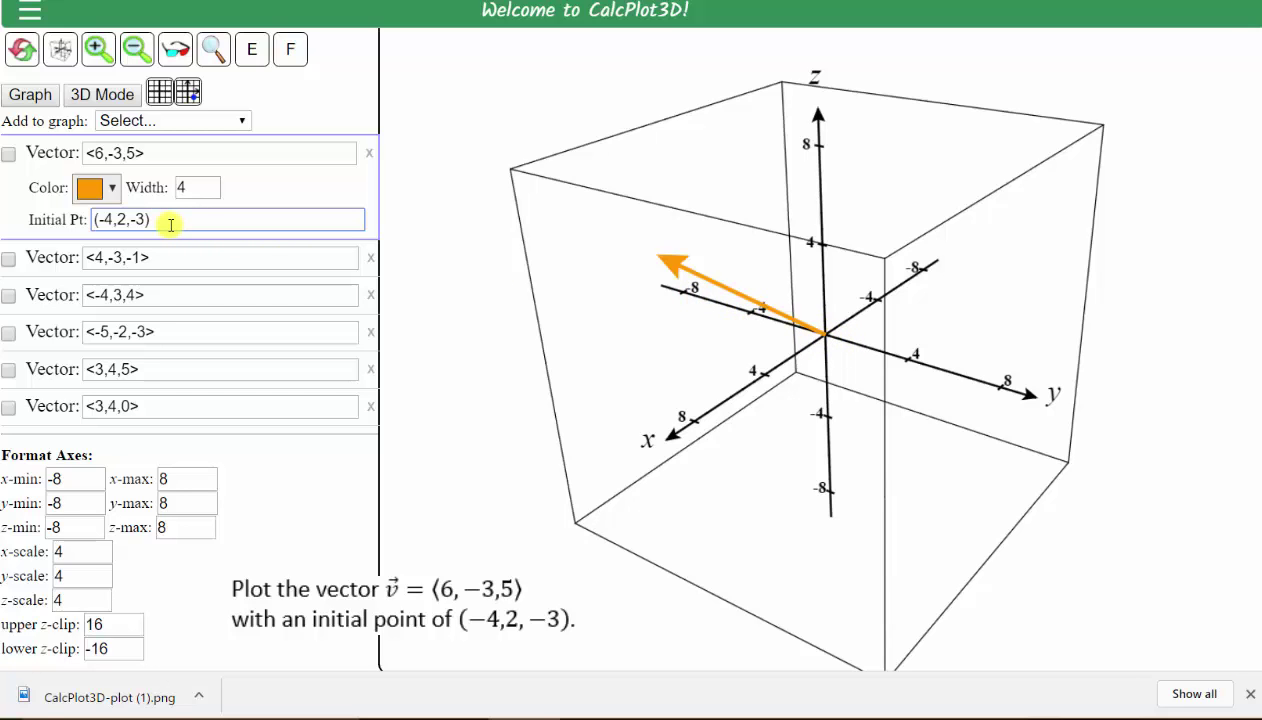
left_click(30, 95)
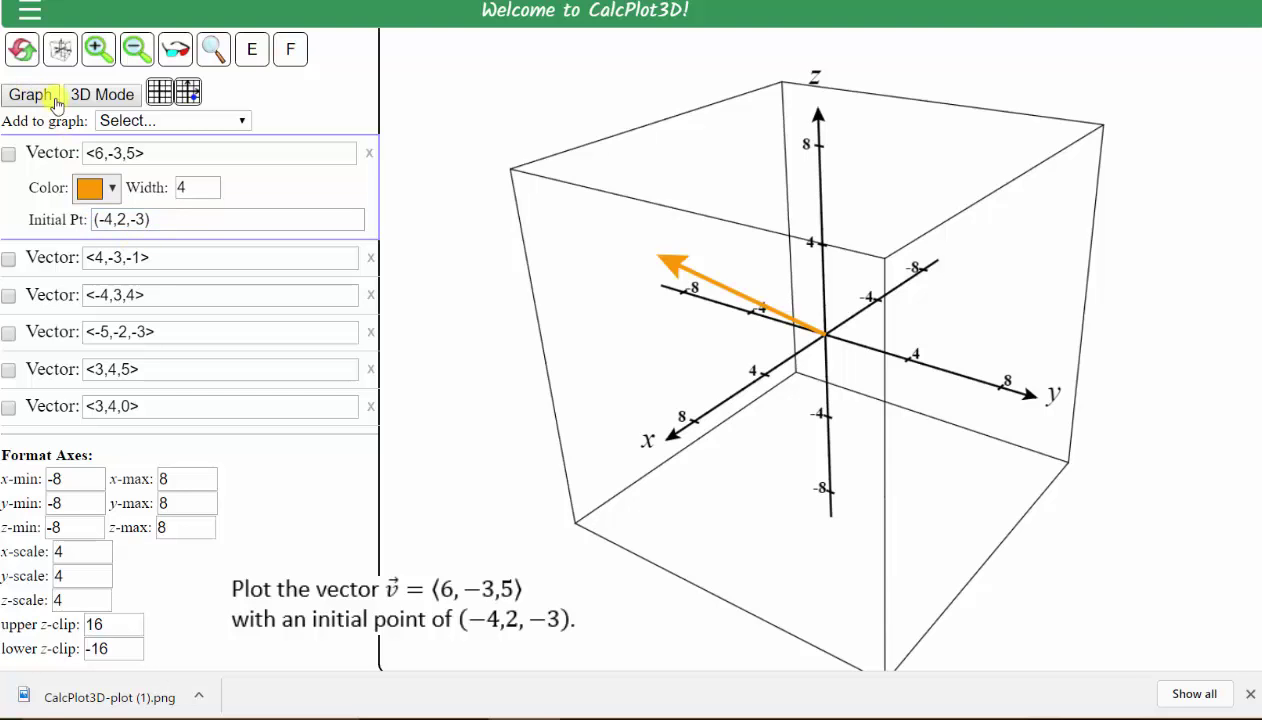
left_click(8, 158)
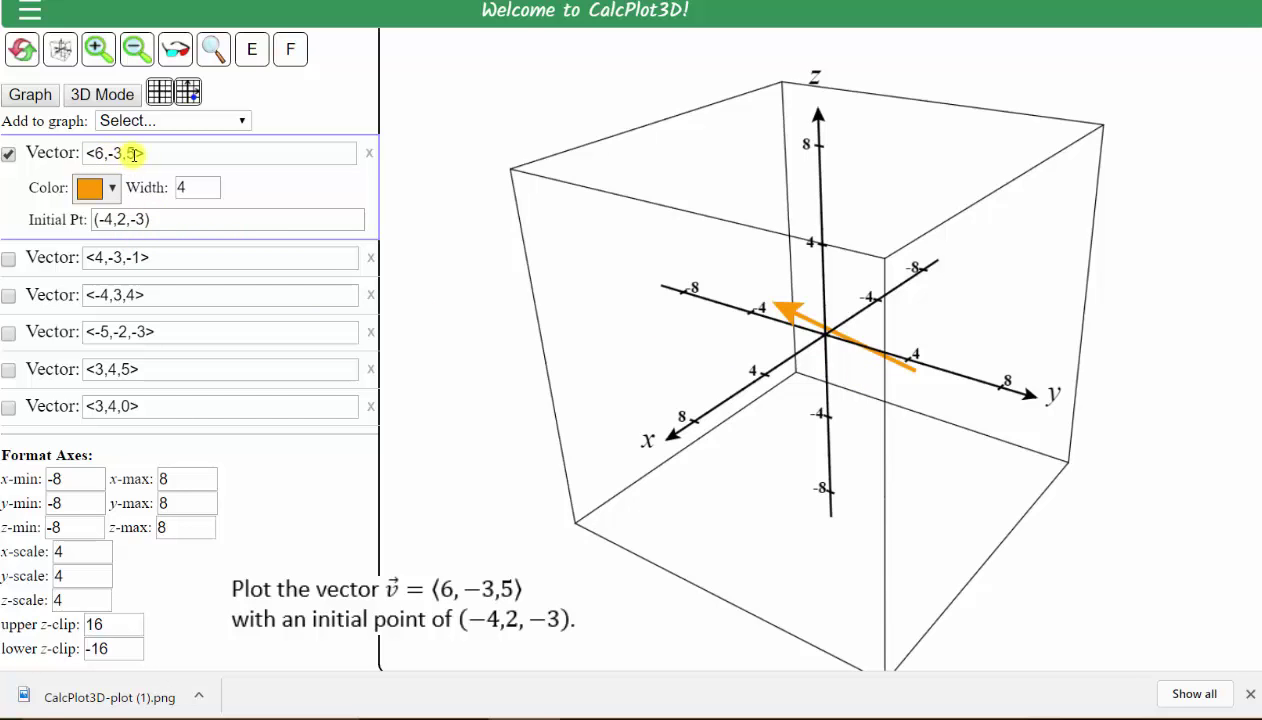
left_click_drag(866, 556, 772, 556)
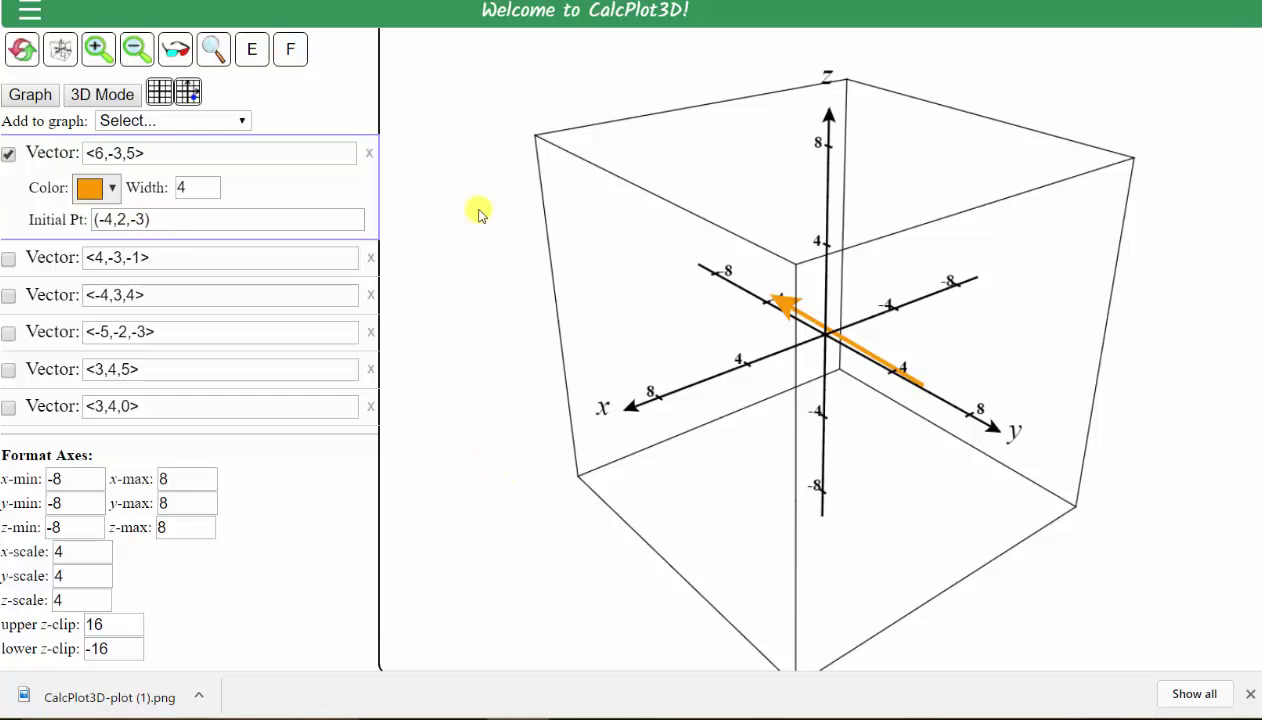
Save the current plot of the orange vector as a PNG image.
left_click(24, 12)
left_click(38, 30)
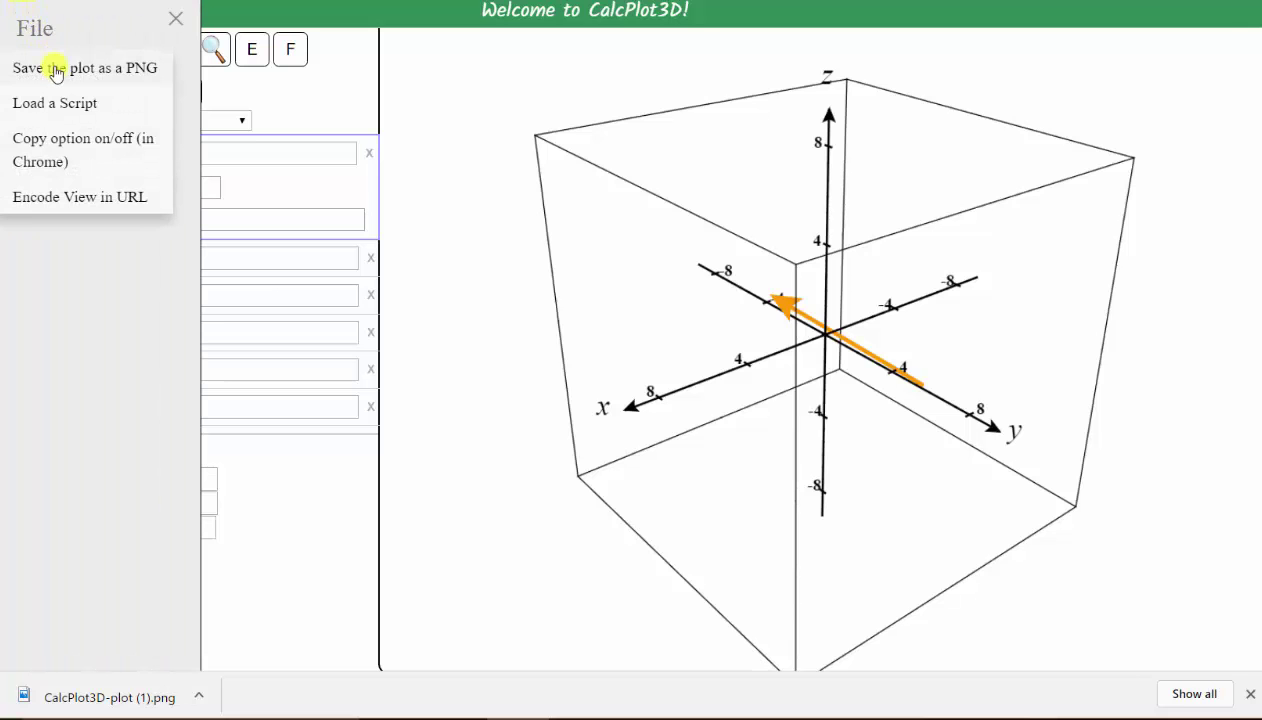
left_click(56, 70)
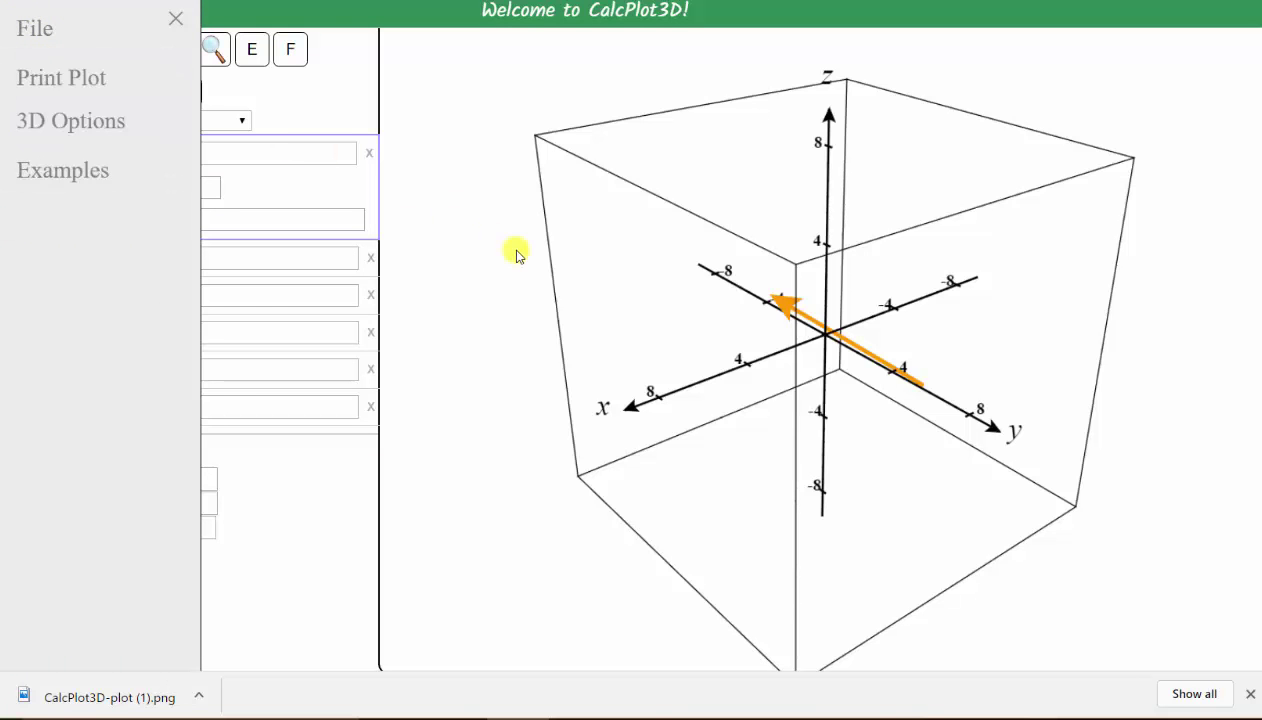